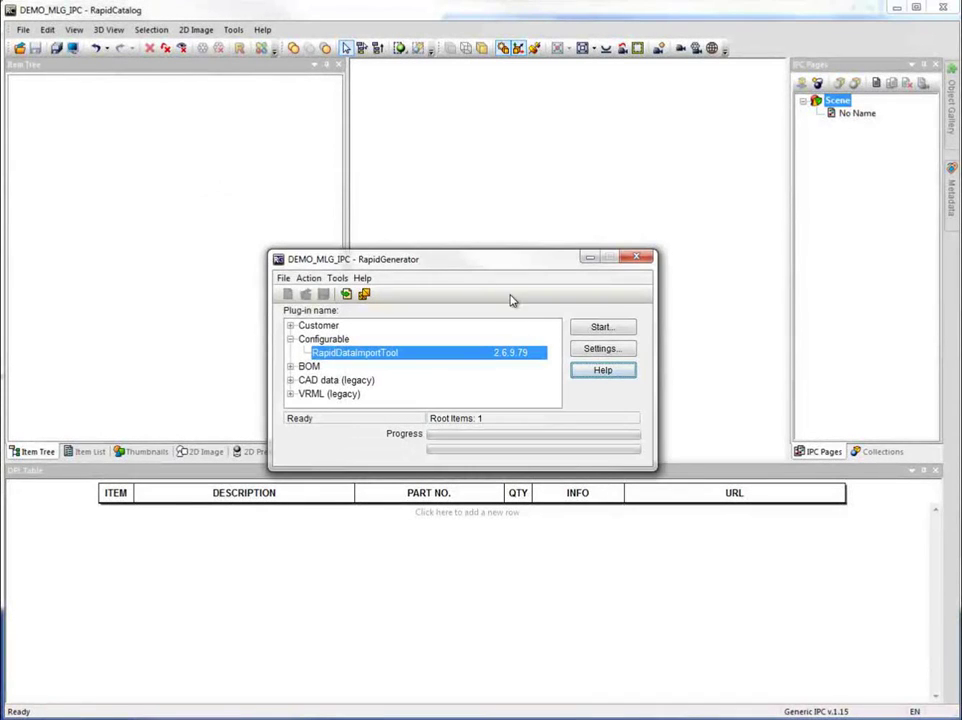
Start the RapidDataImportTool import and open Landing_Gear.jt as the source JT file
left_click(601, 334)
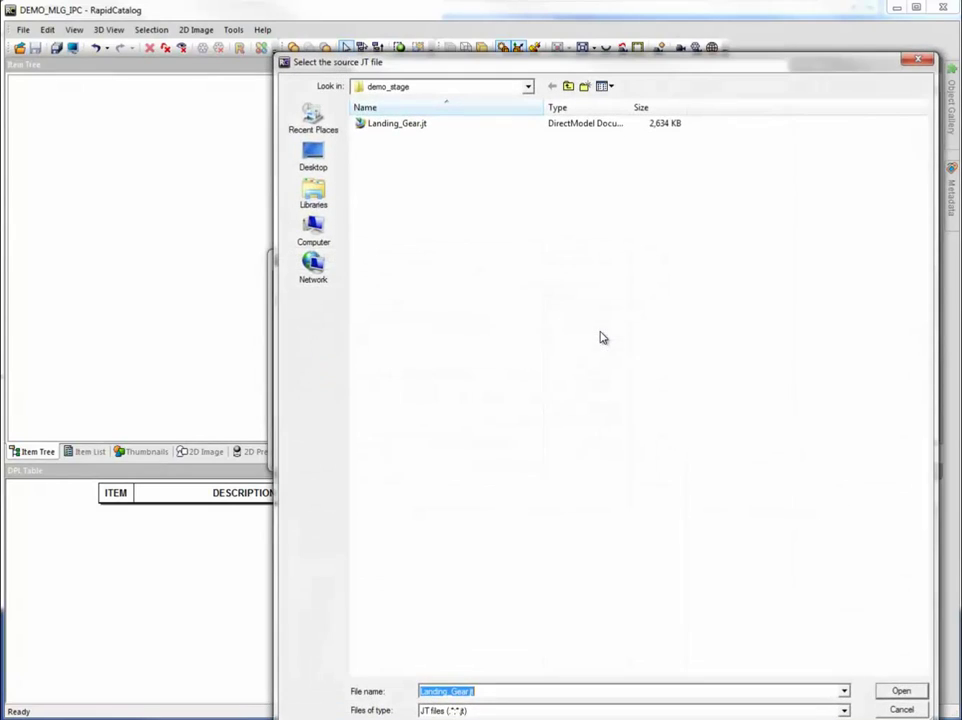
left_click(415, 126)
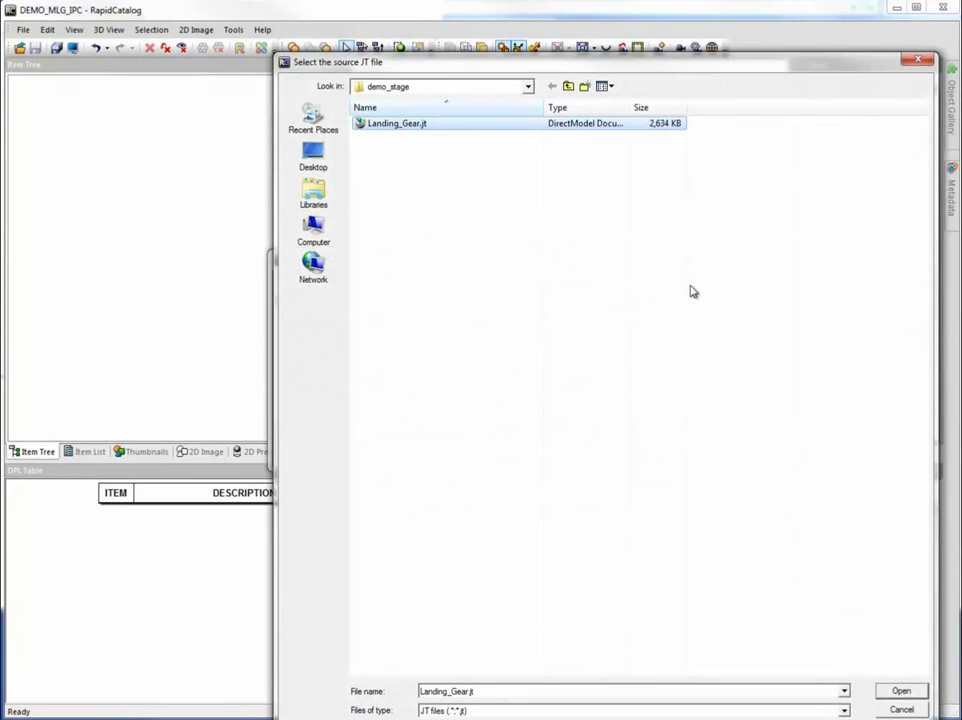
left_click(899, 691)
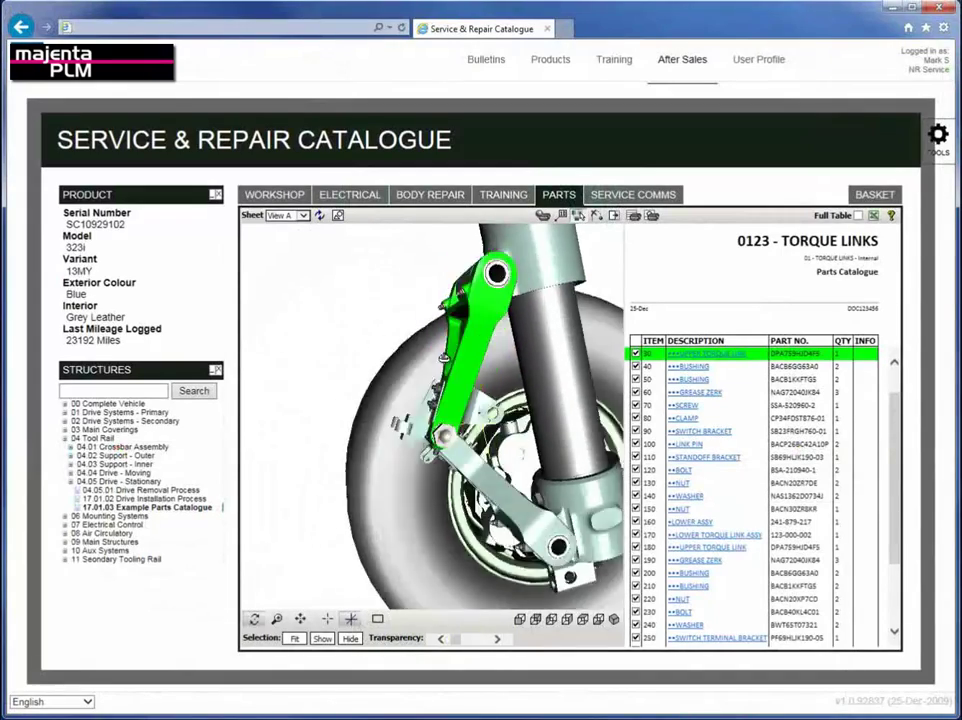
In the Service & Repair Catalogue, add the upper torque link (item 30) to the basket and dismiss the confirmation
left_click_drag(430, 372, 543, 375)
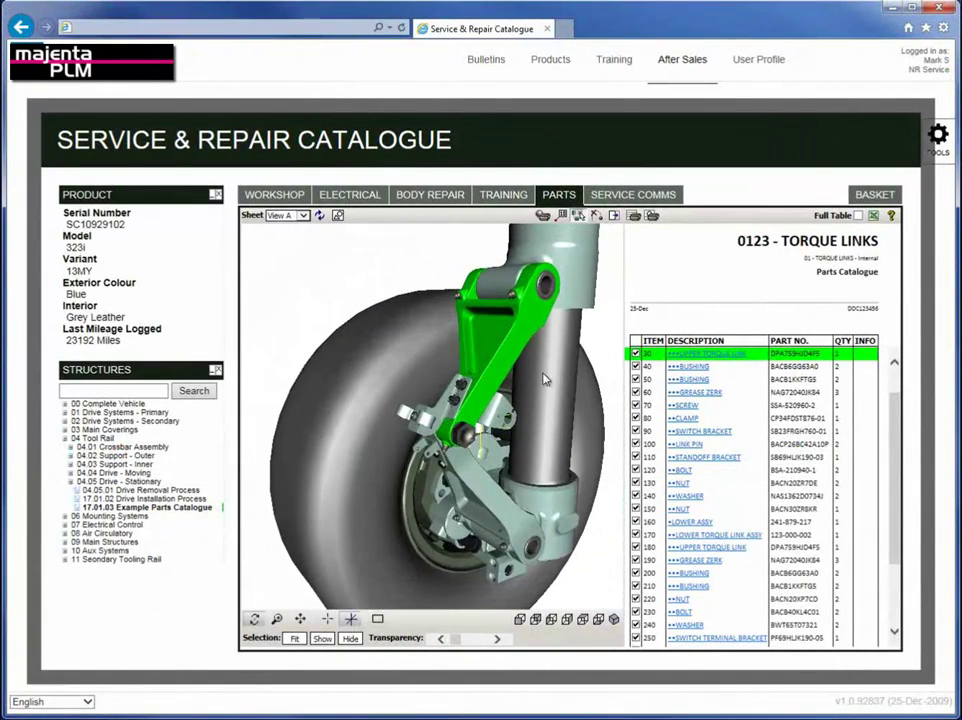
left_click(700, 363)
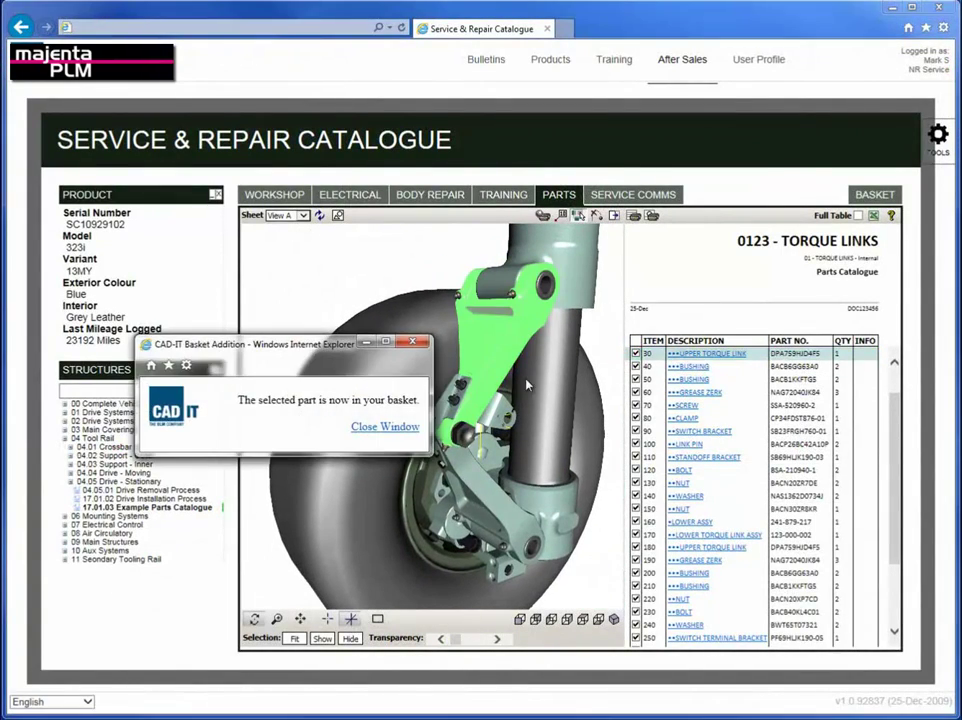
left_click(405, 428)
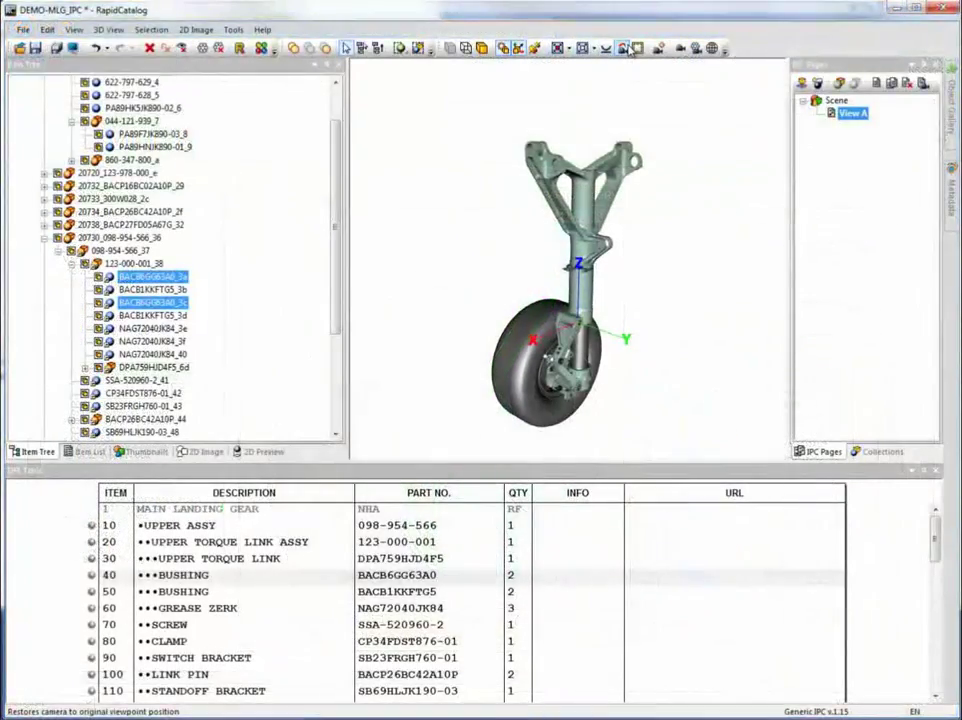
In RapidCatalog, restore the original camera viewpoint, deselect the bushings and preview View A in 2D with item callouts
left_click(630, 48)
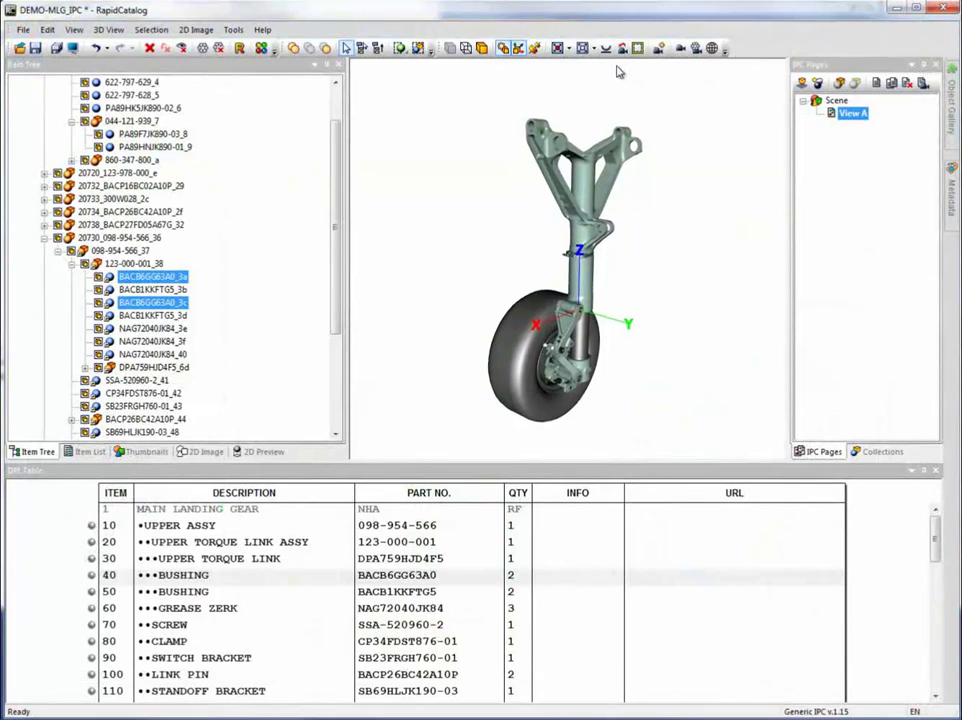
left_click(466, 237)
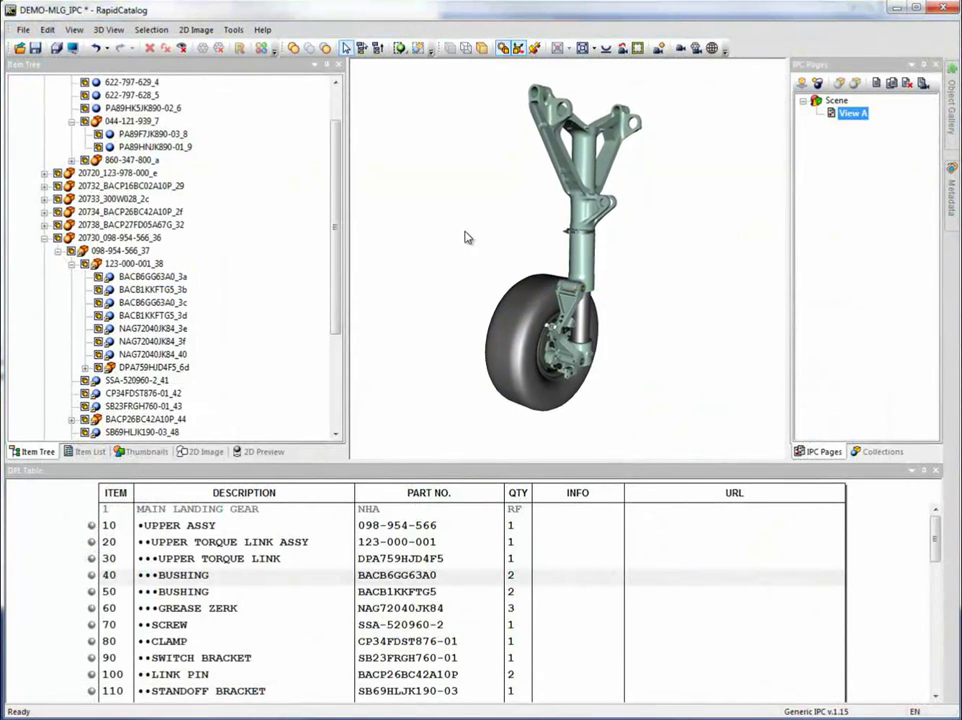
left_click(248, 455)
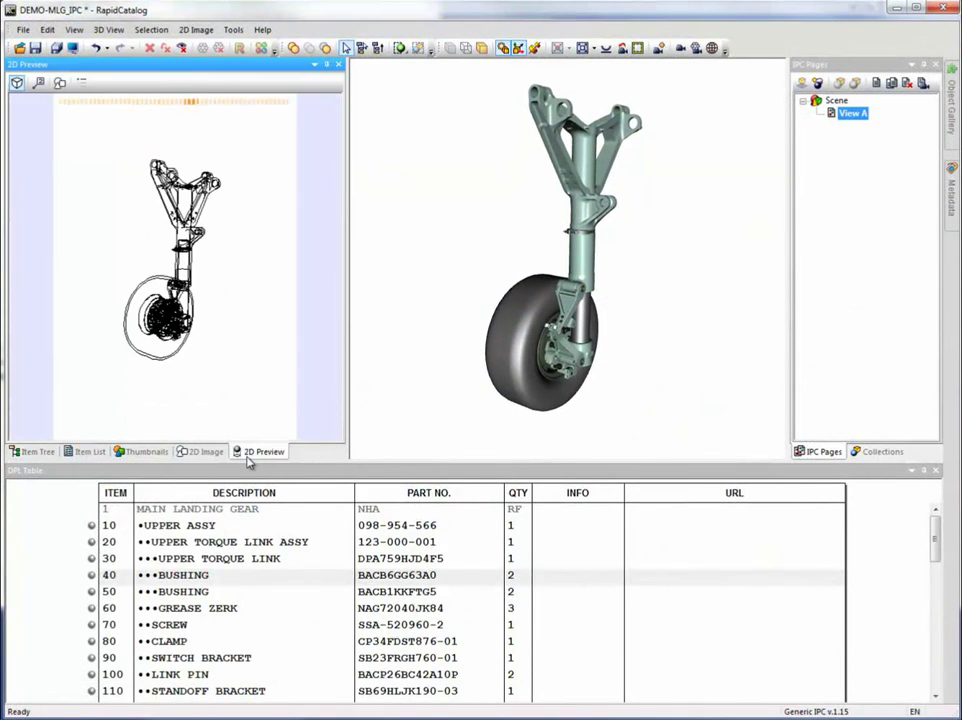
left_click(41, 85)
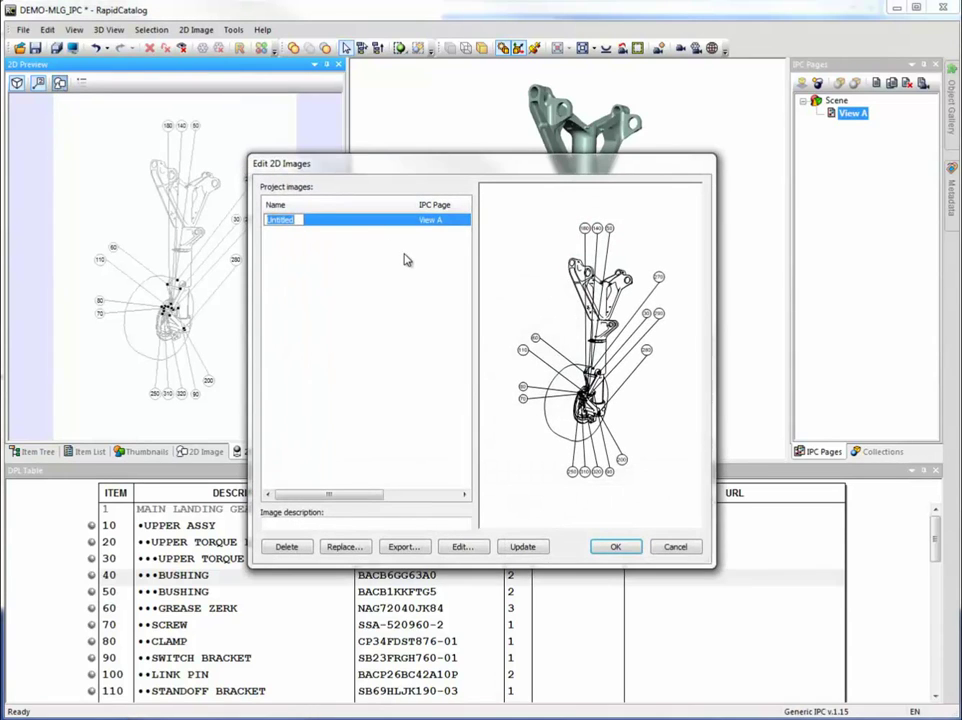
Examine the line drawing and callouts of the View A image in the Edit 2D Images dialog
left_click(570, 307)
scroll(584, 335, "up", 5)
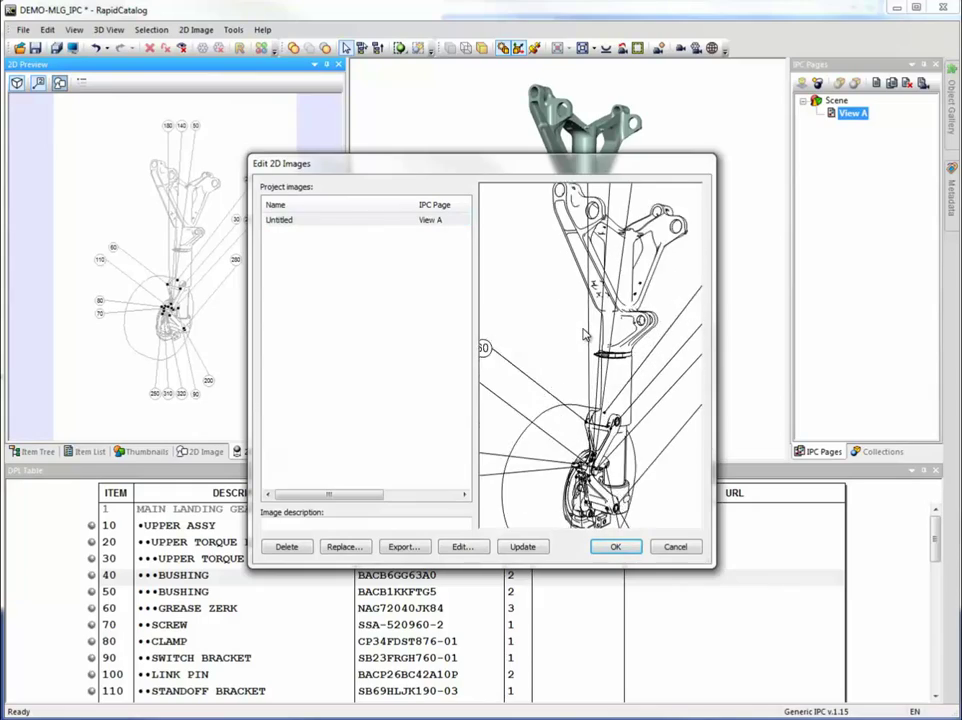
left_click_drag(576, 295, 534, 398)
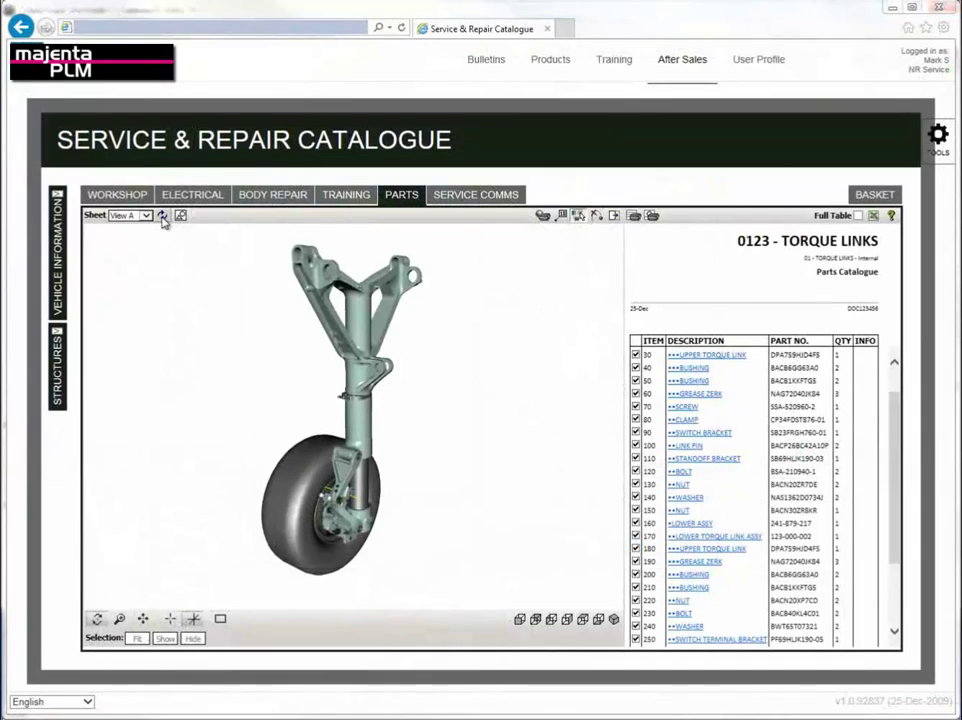
In the Service & Repair Catalogue, display View A as a 2D illustration and select callouts 280, 270 and 130
left_click(180, 216)
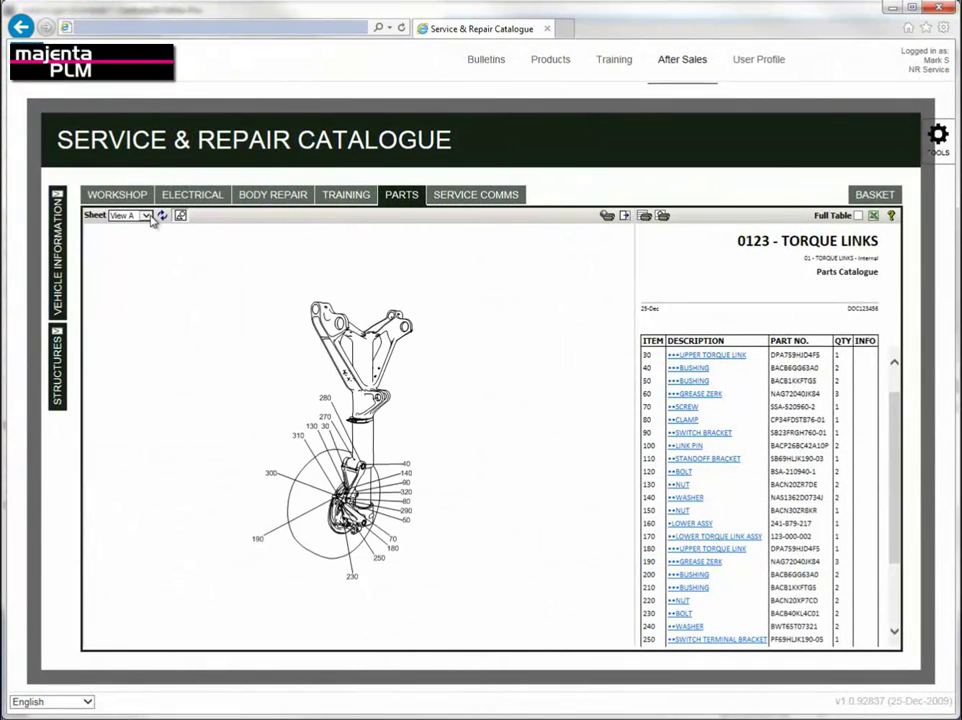
left_click(325, 400)
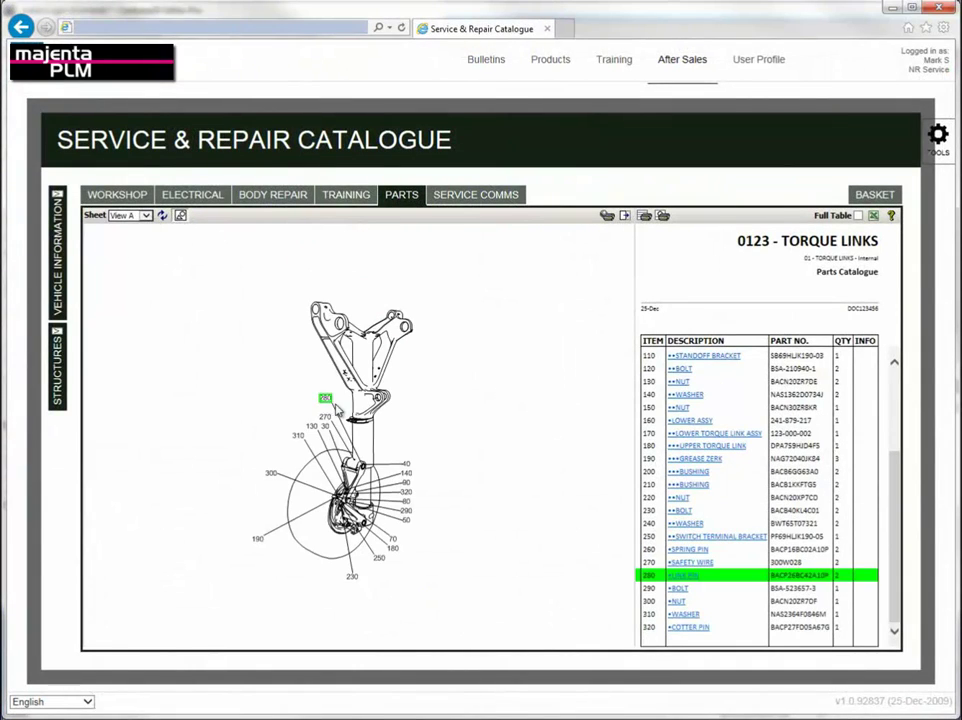
left_click(325, 419)
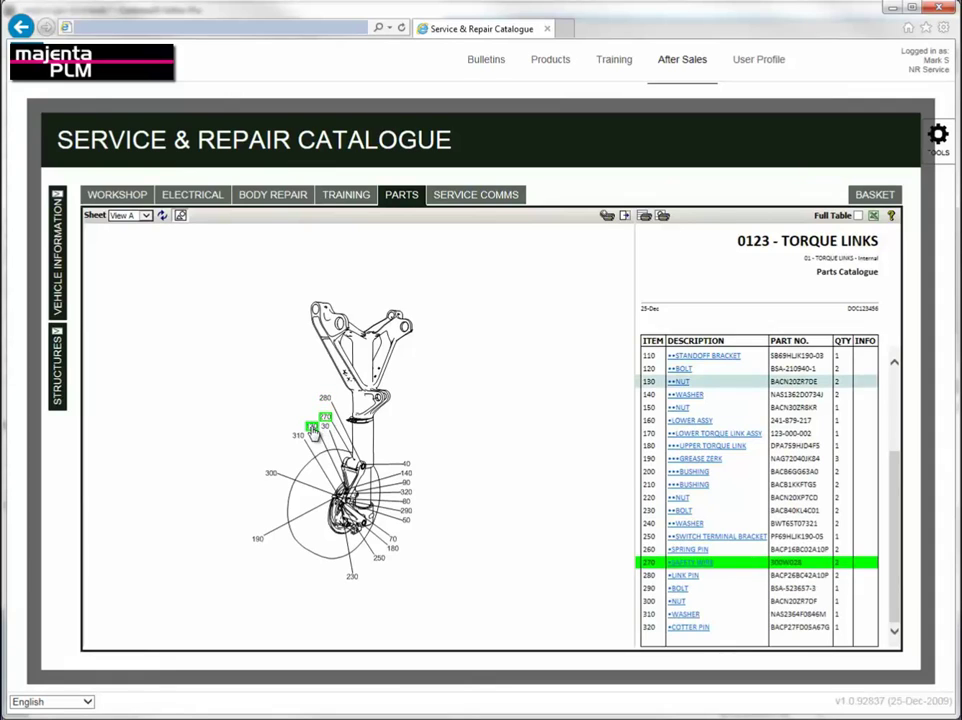
left_click(313, 426)
Display the View C sheet and select callouts 140 and 100 in its exploded illustration
left_click(141, 235)
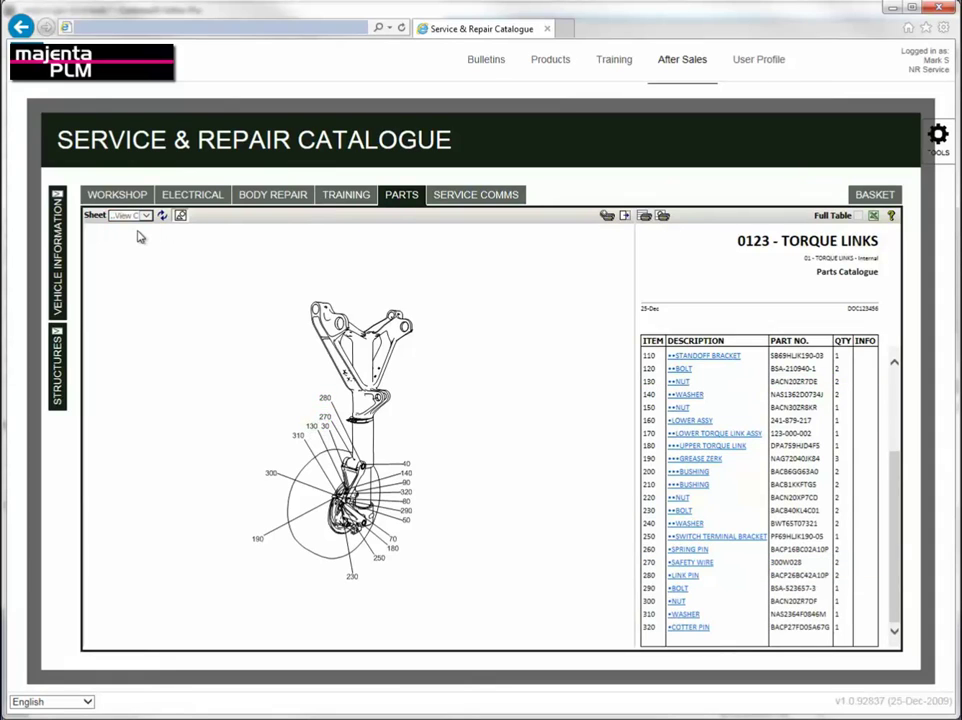
left_click(318, 247)
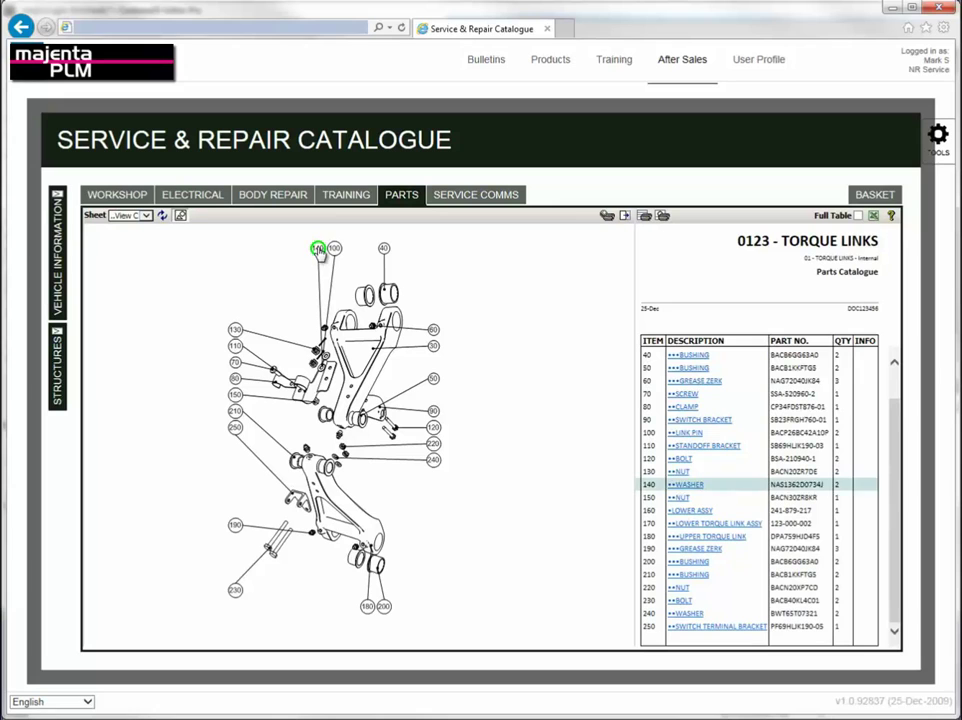
left_click(334, 247)
Inspect the exploded torque links up close and select callouts 240, 220 and 120
scroll(345, 322, "up", 5)
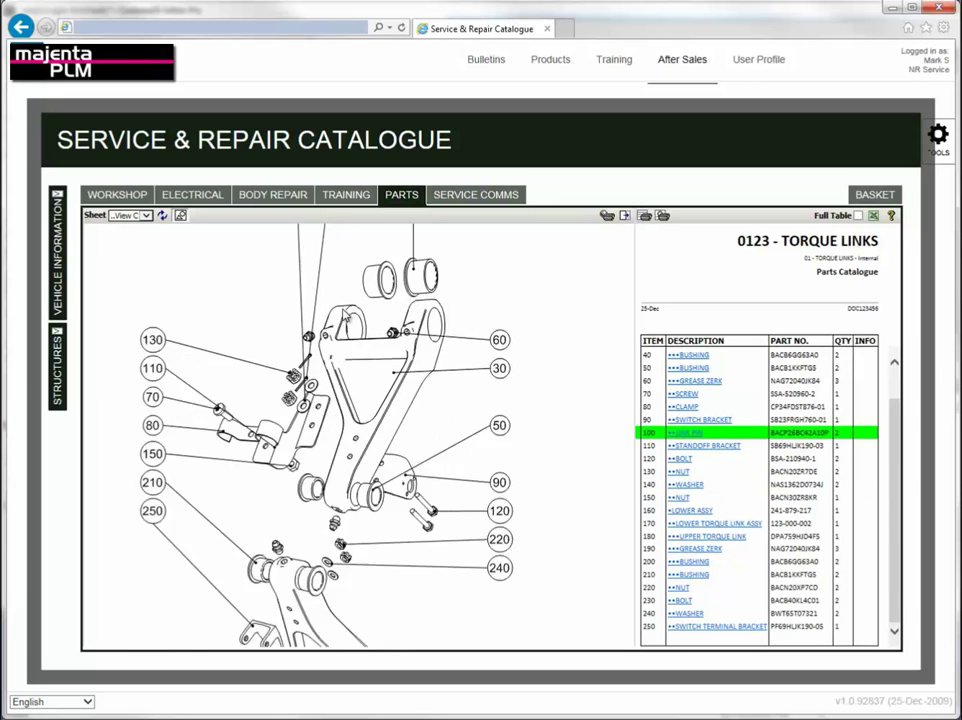
mouse_move(300, 441)
left_mouse_down()
mouse_move(309, 354)
mouse_move(352, 295)
left_mouse_up()
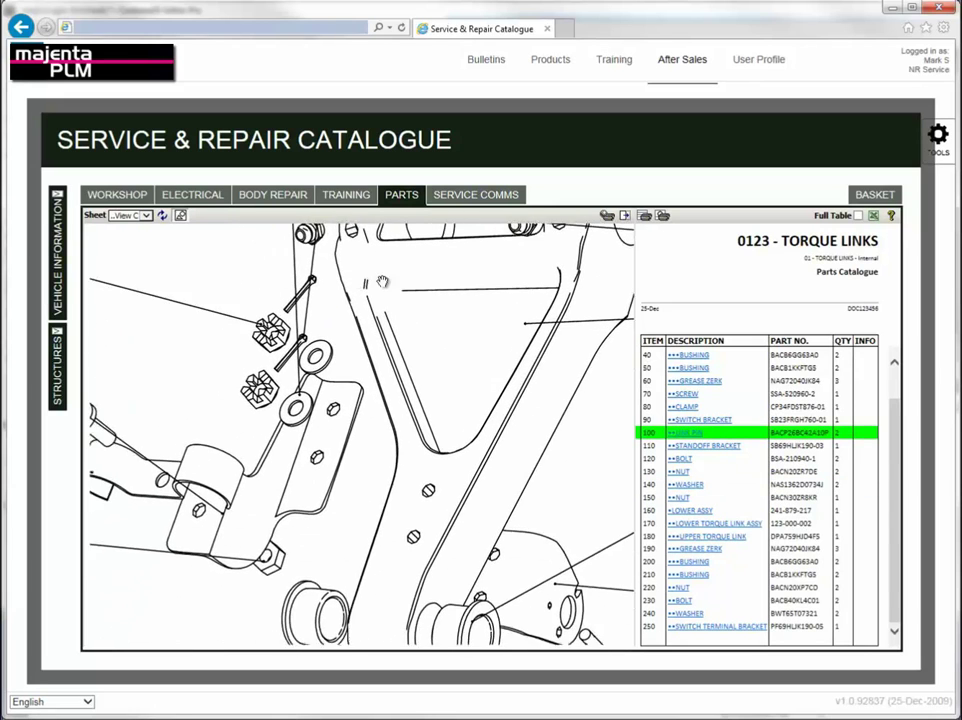
left_click_drag(252, 340, 354, 322)
left_click_drag(285, 352, 382, 264)
left_click_drag(460, 436, 217, 343)
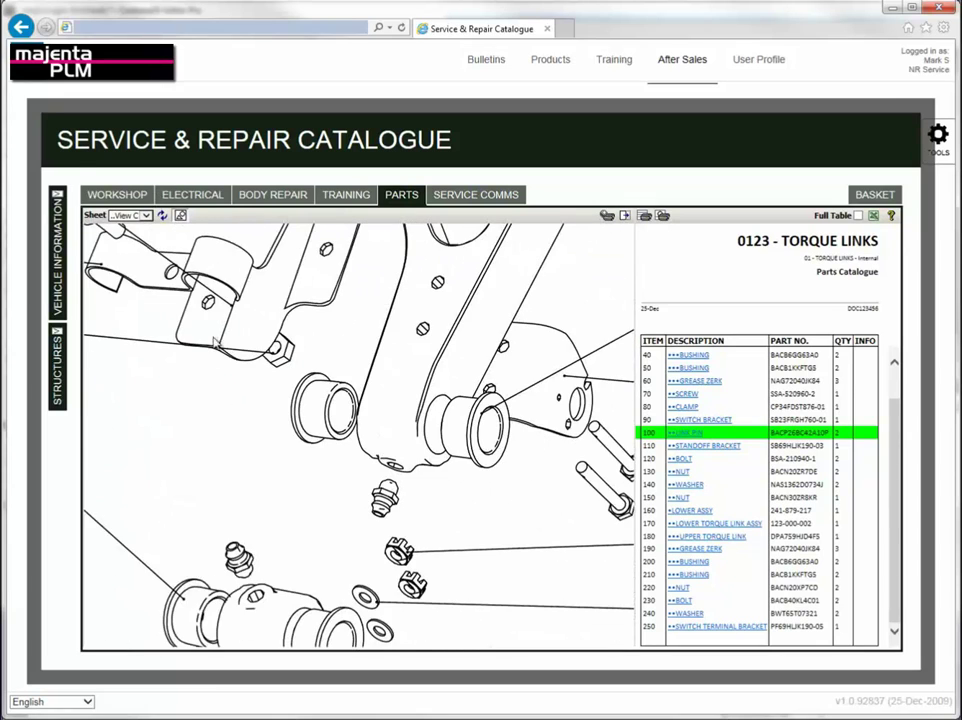
left_click_drag(284, 420, 92, 274)
left_click_drag(172, 363, 125, 350)
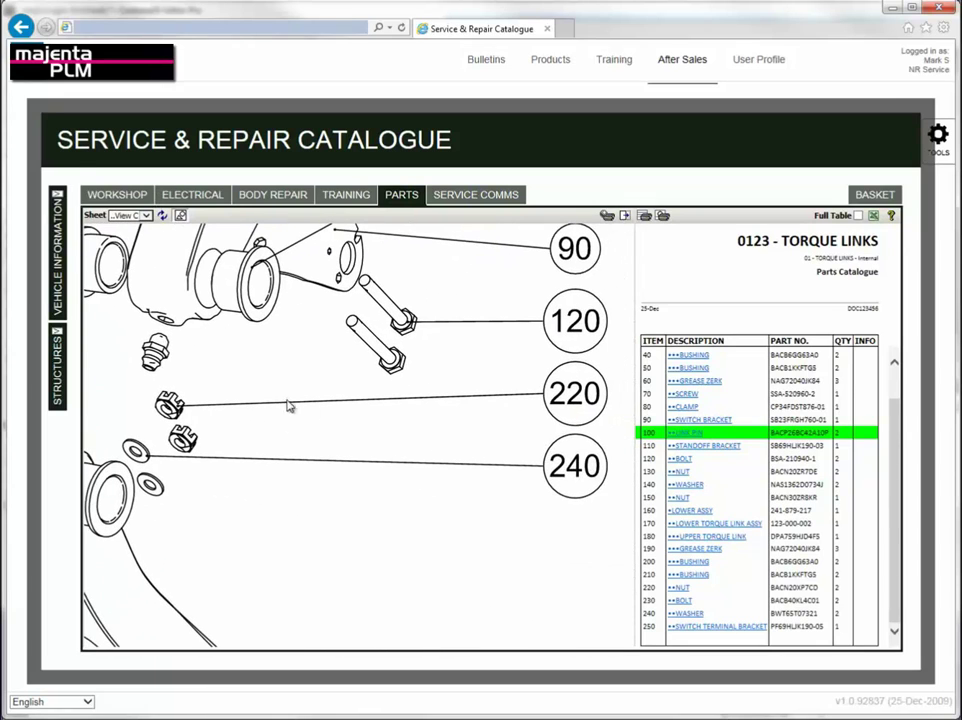
left_click(580, 470)
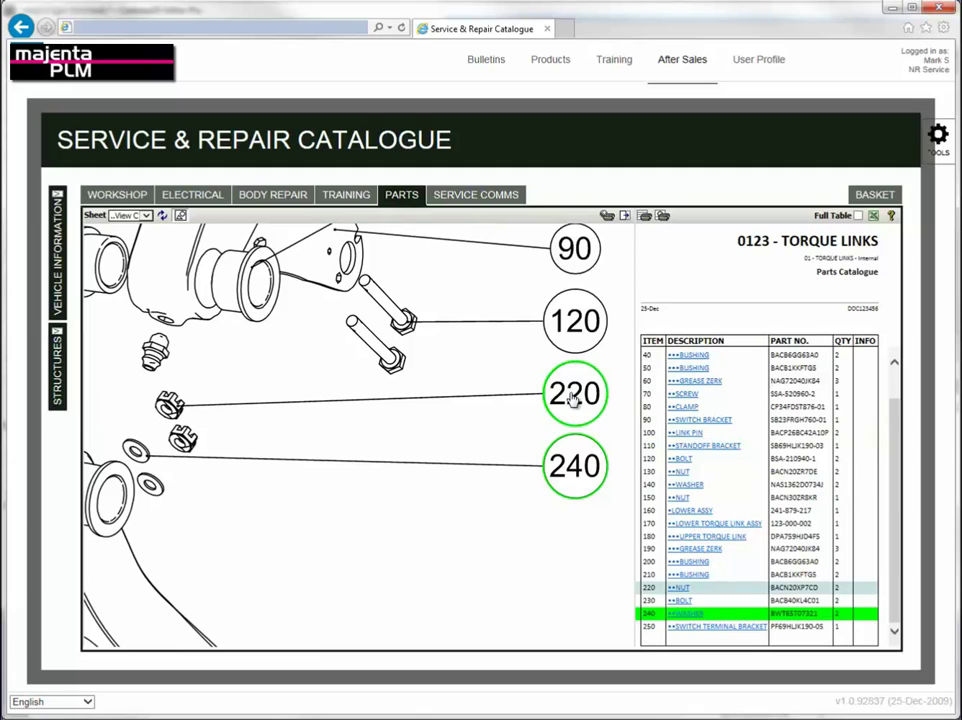
left_click(573, 398)
left_click(570, 325)
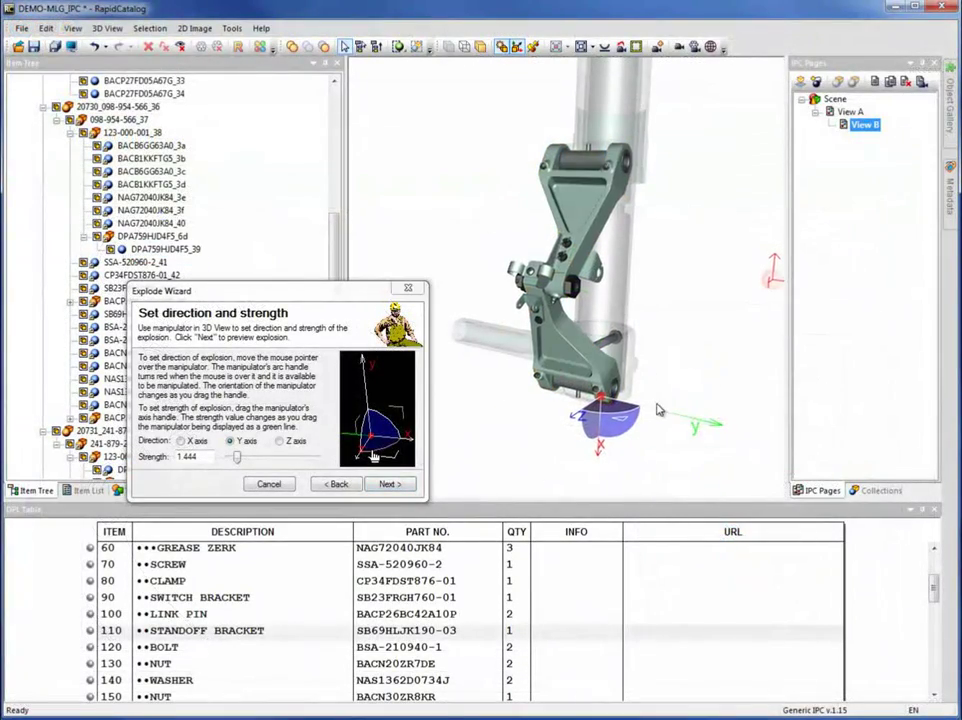
In RapidCatalog's Explode Wizard, explode the View B hardware along the Y axis, grouping the three BACP27FD05A67G items
left_click(388, 485)
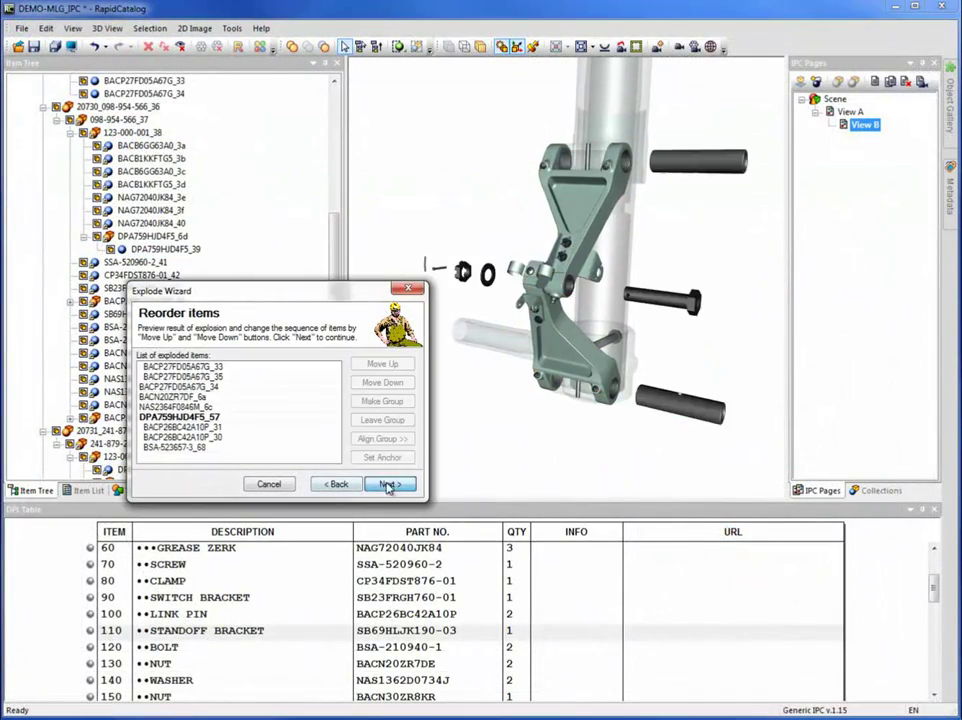
middle_click_drag(427, 238, 440, 237)
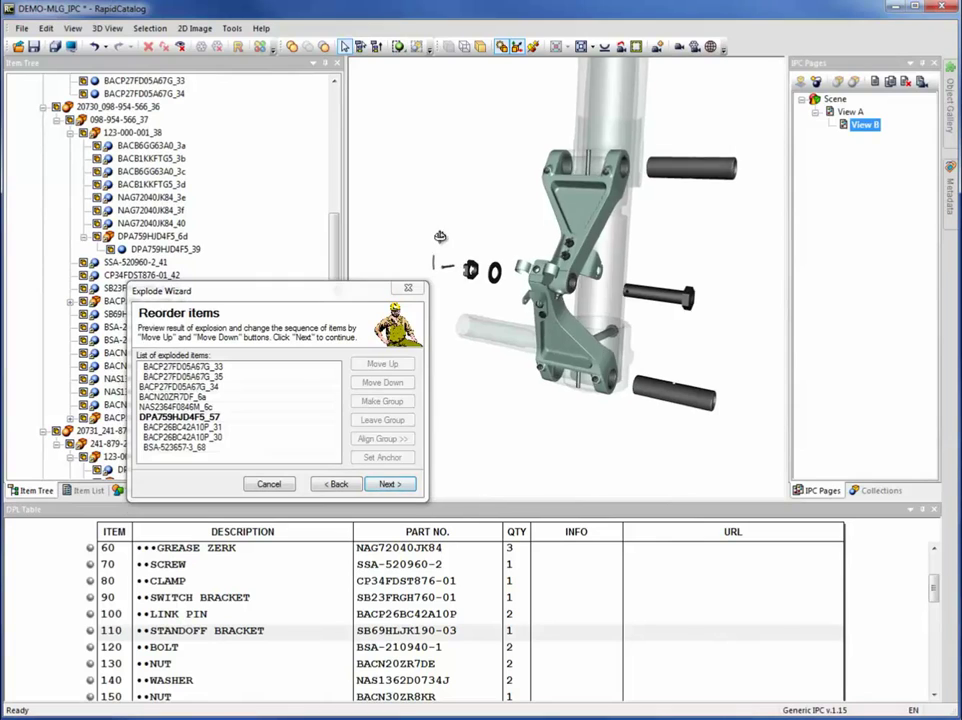
left_click_drag(400, 237, 454, 281)
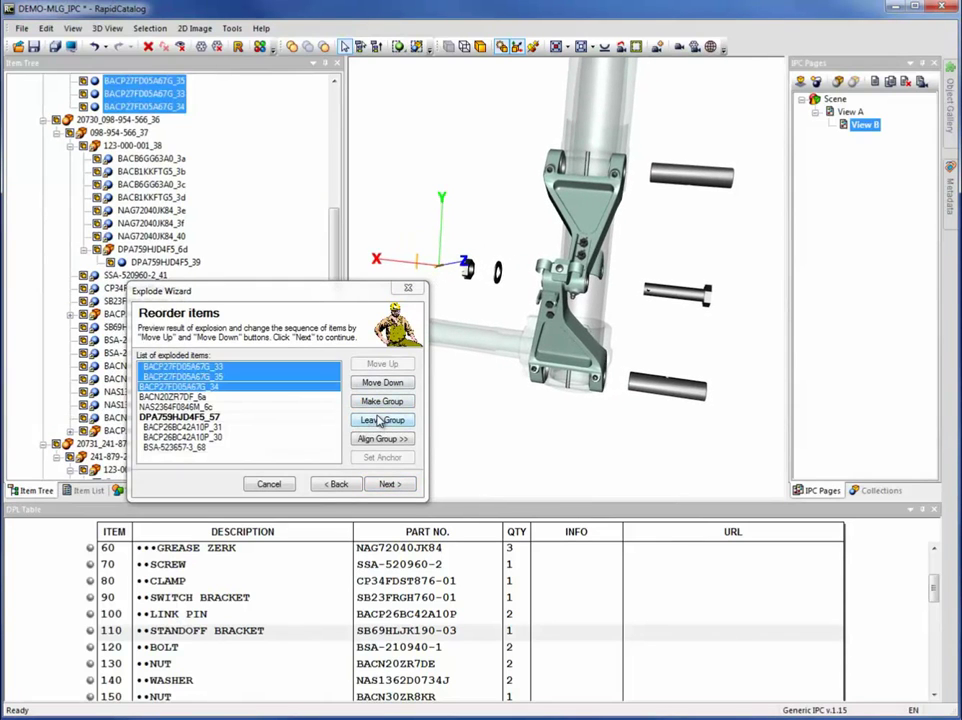
left_click(382, 401)
middle_click_drag(521, 230, 487, 242)
scroll(526, 242, "down", 2)
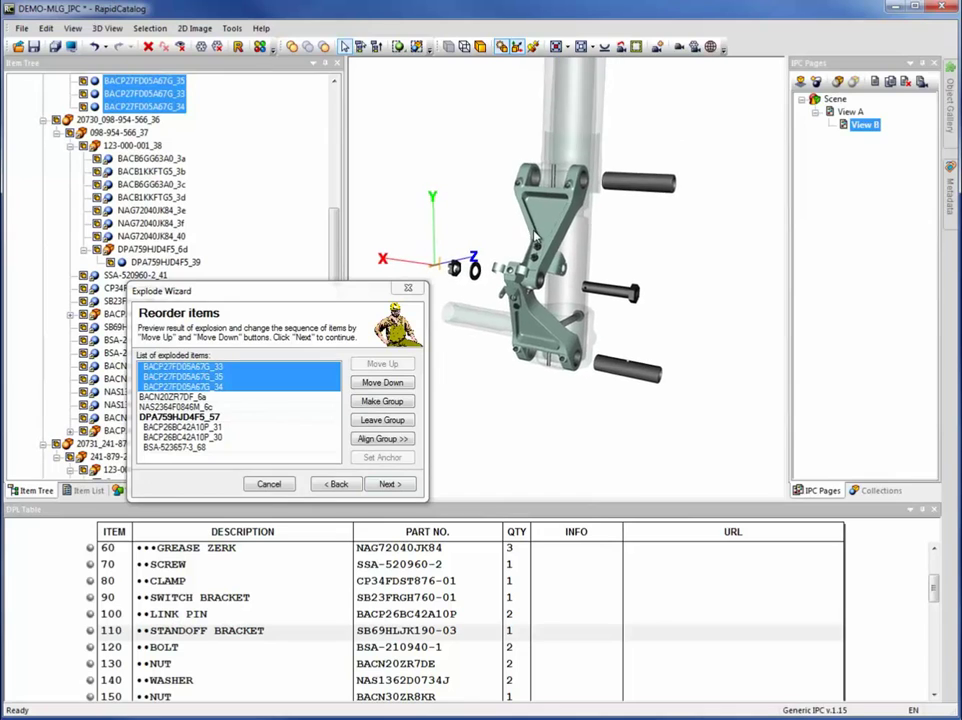
left_click(388, 484)
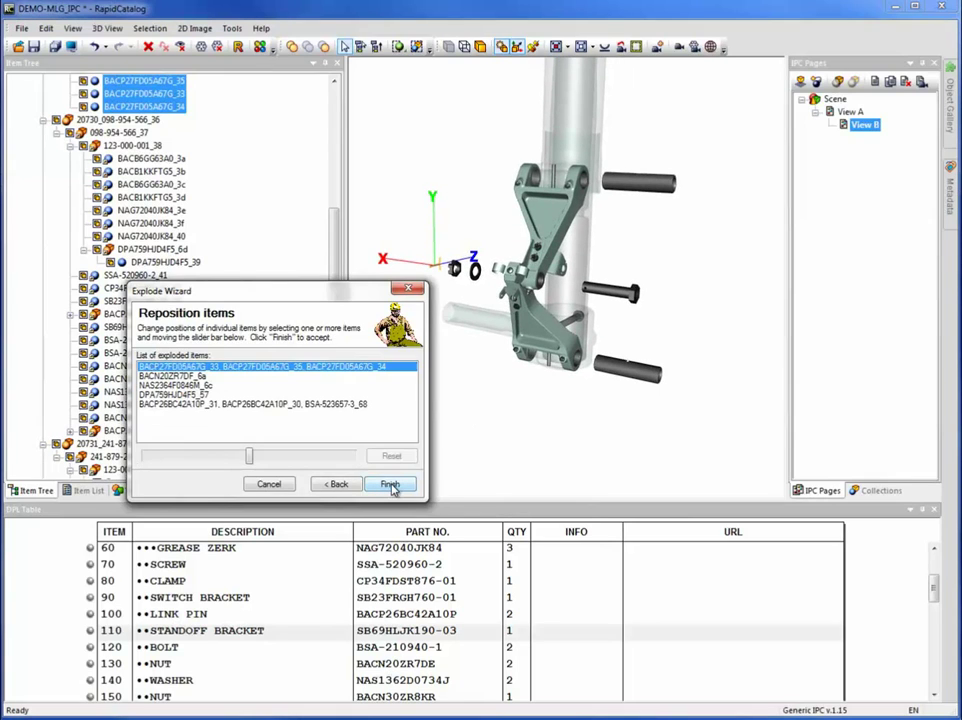
left_click(390, 486)
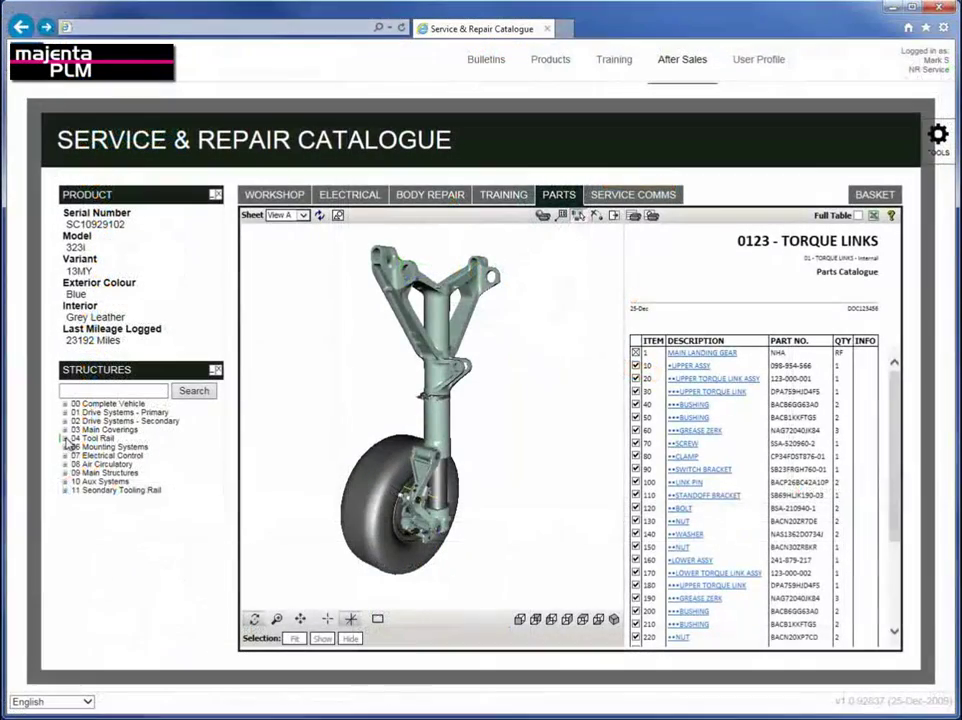
In the Service & Repair Catalogue, expand 04 Tool Rail and 04.05 Drive - Stationary and open 17.01.03 Example Parts Catalogue
left_click(66, 439)
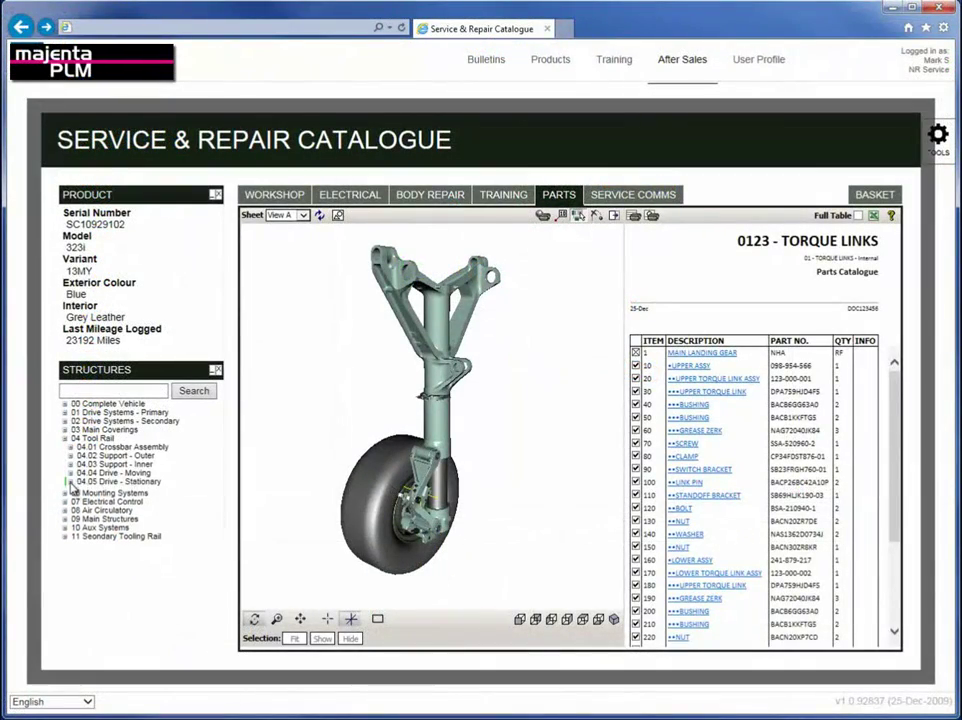
left_click(72, 483)
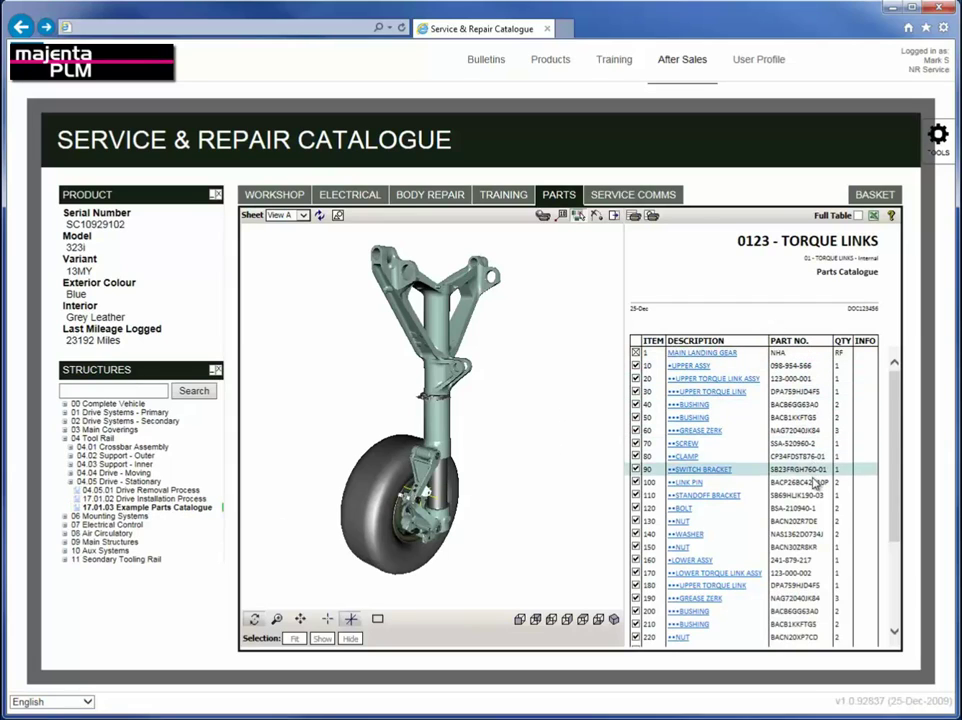
Browse the parts table, select items 70, 110 and 150, and select the upper torque link in the 3D view
scroll(888, 525, "down", 3)
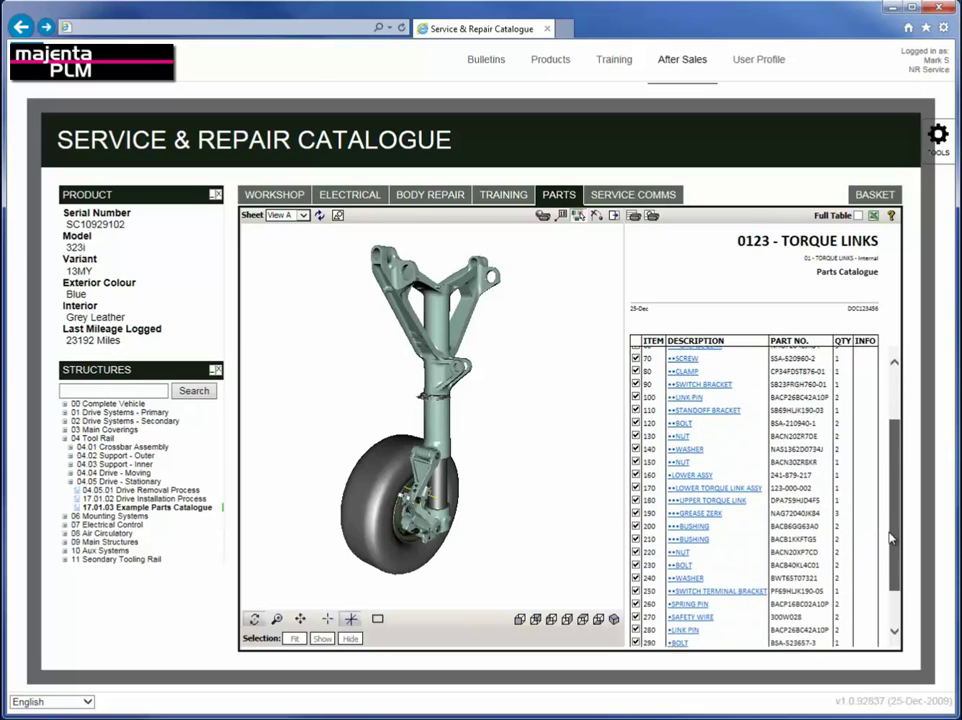
scroll(888, 530, "up", 3)
left_click(836, 443)
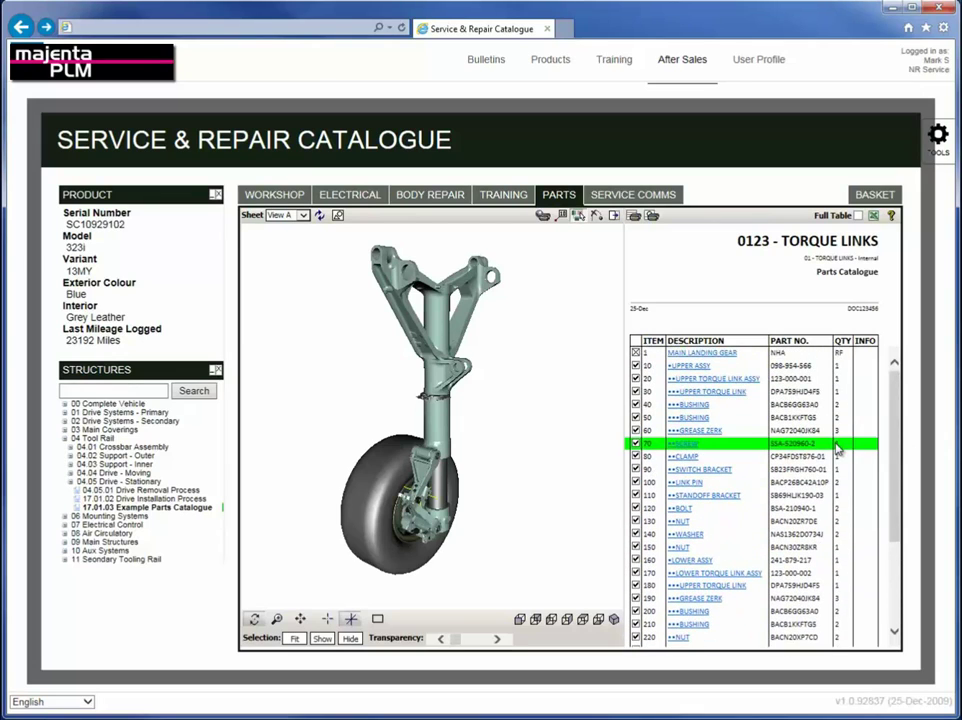
left_click(831, 496)
left_click(800, 547)
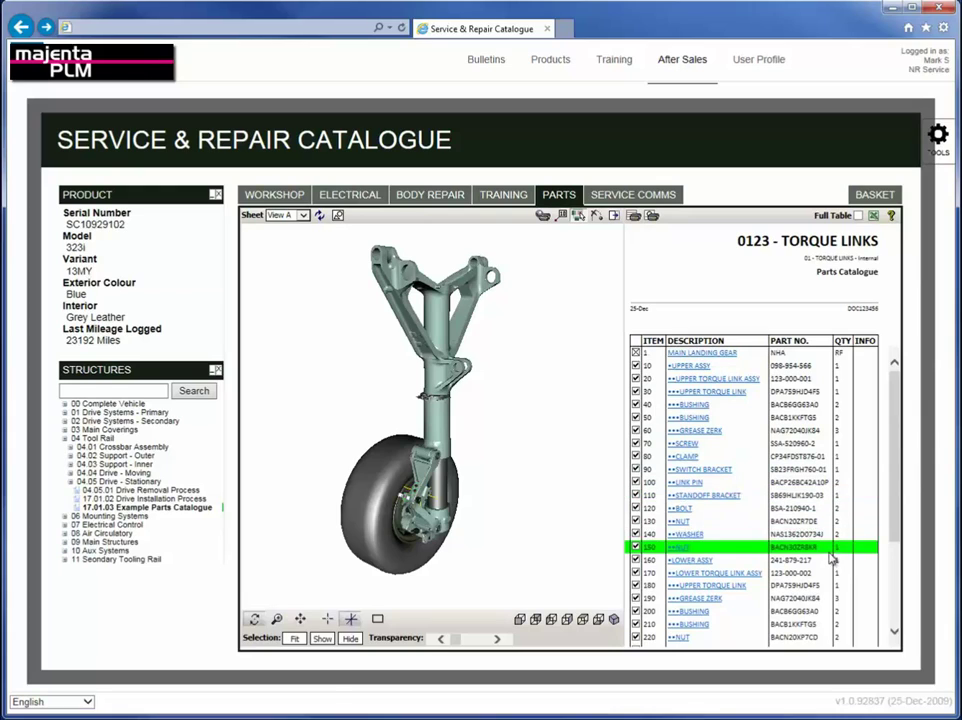
left_click(423, 453)
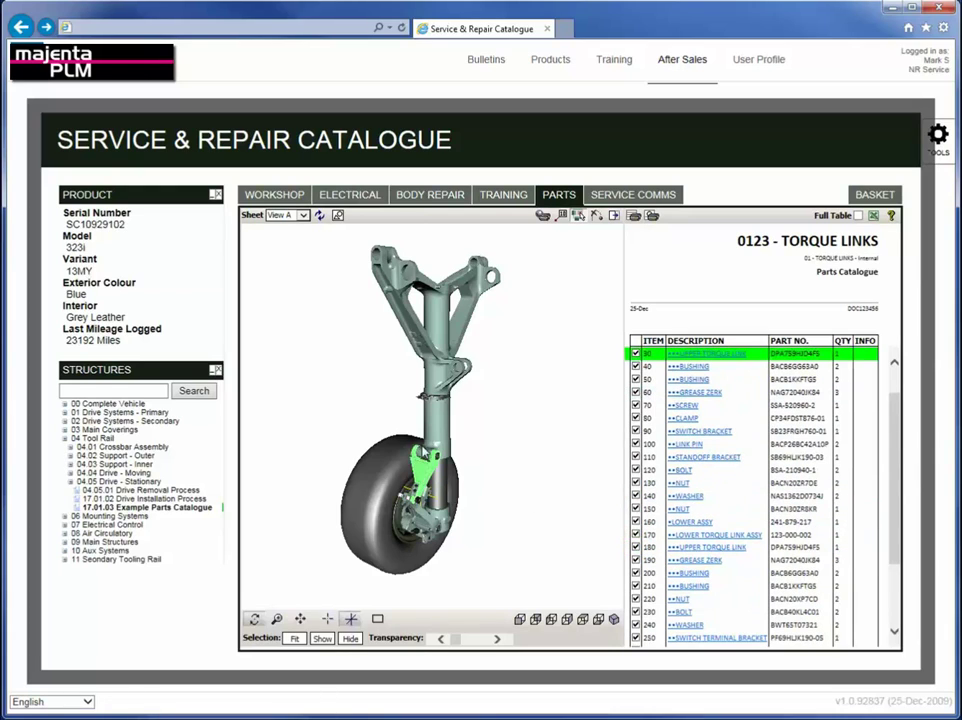
Select the upper torque link up close in the 3D view and hide item 30
left_click(515, 479)
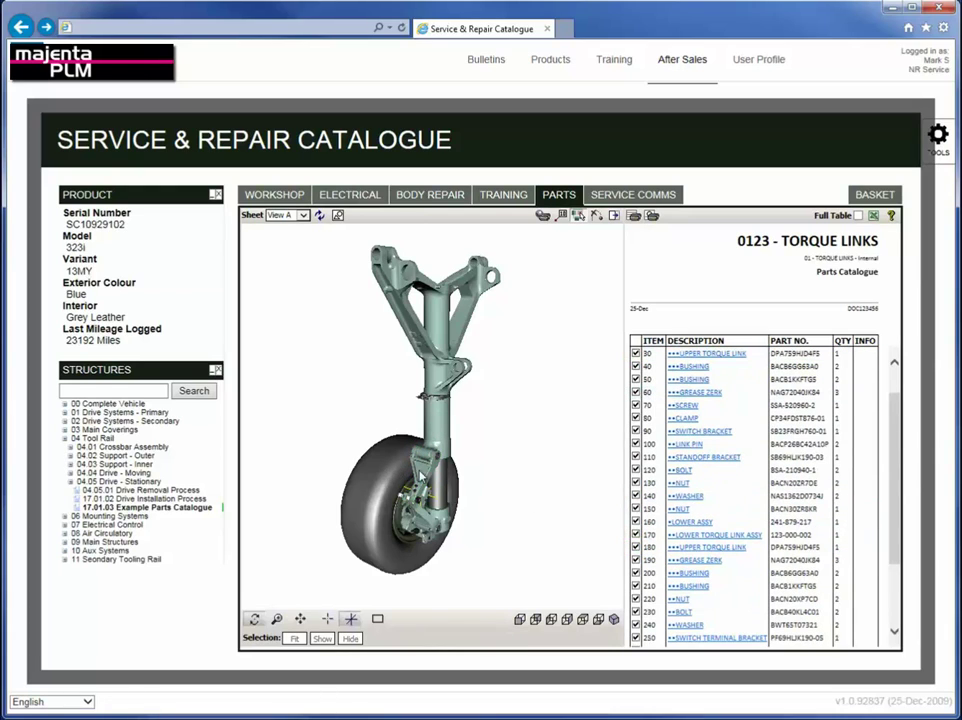
left_click_drag(408, 488, 440, 500)
scroll(470, 496, "up", 4)
left_click(396, 534)
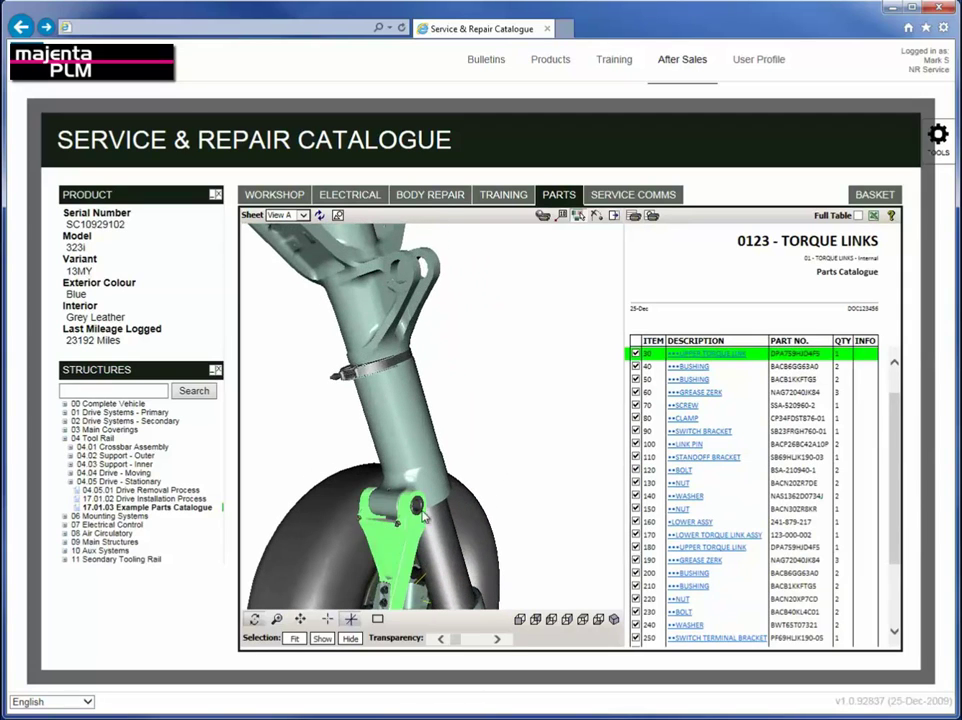
middle_click_drag(479, 437, 542, 326)
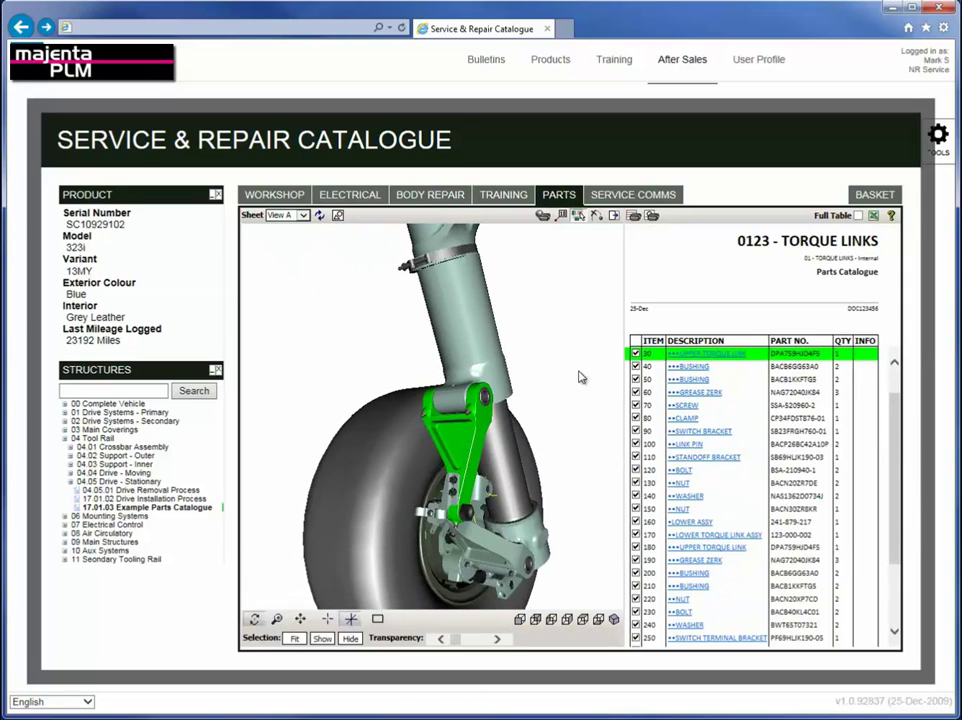
left_click(635, 353)
Select and hide the lower link listed as item 180, and inspect the hardware behind it up close
left_click(494, 543)
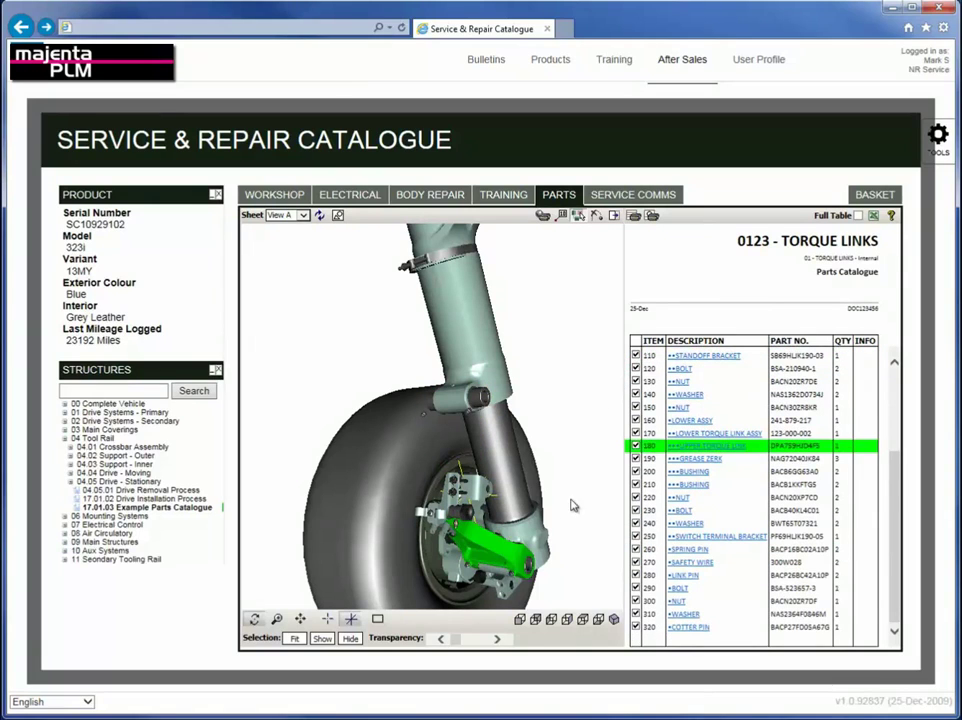
left_click(635, 447)
middle_click_drag(537, 466, 549, 408)
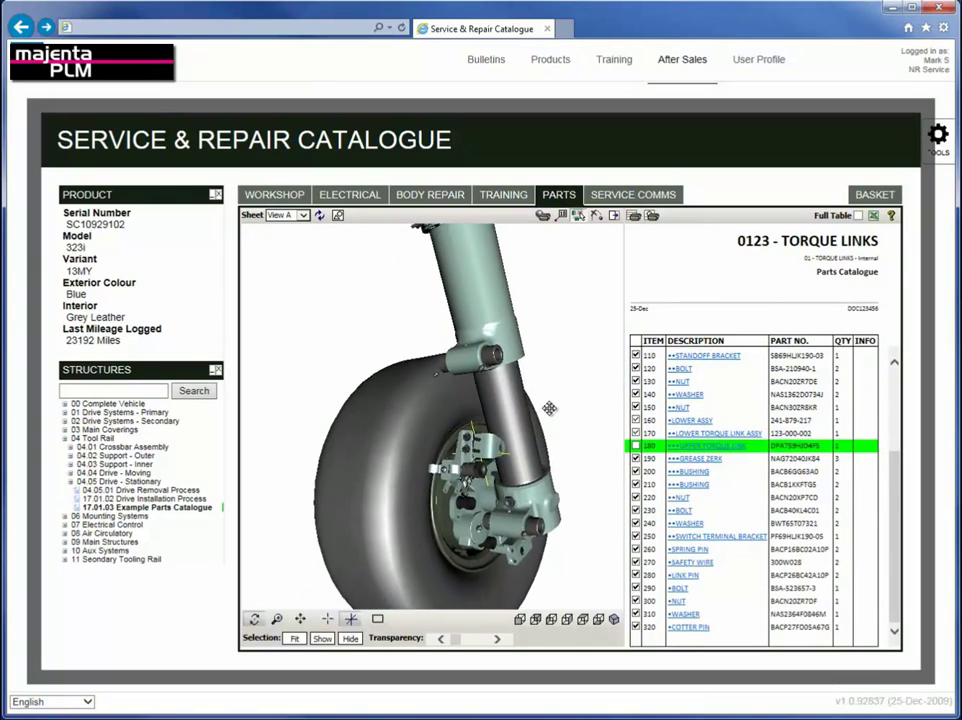
left_click_drag(549, 405, 399, 424)
scroll(470, 424, "up", 3)
scroll(470, 424, "up", 3)
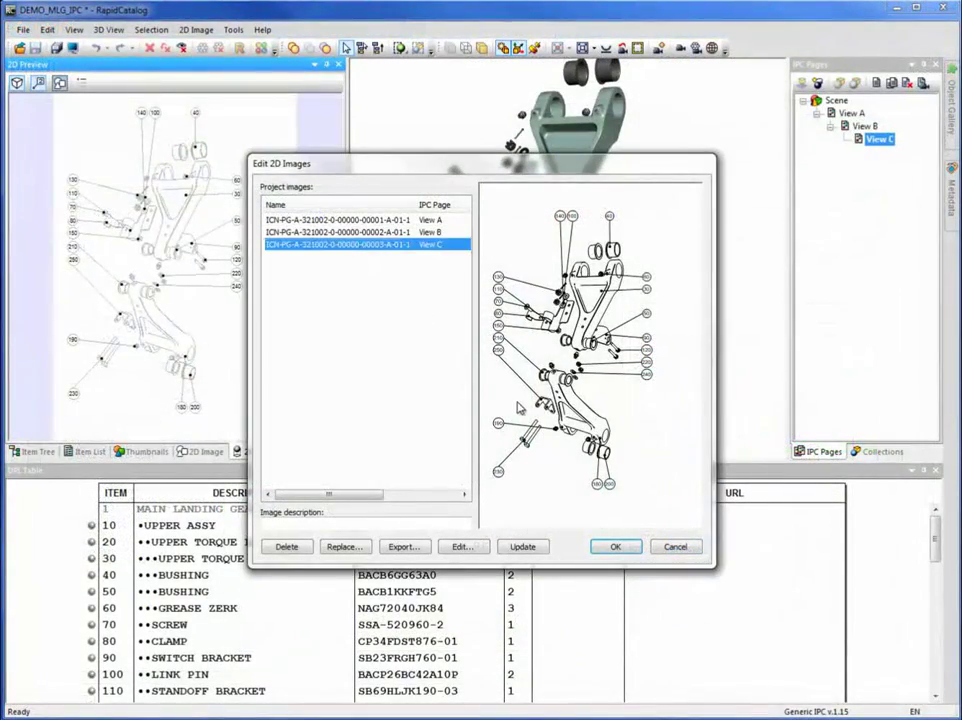
In RapidCatalog, check the View C illustration in the 2D image list and open it for editing in Cortona2D Editor
left_click(553, 387)
scroll(554, 392, "up", 6)
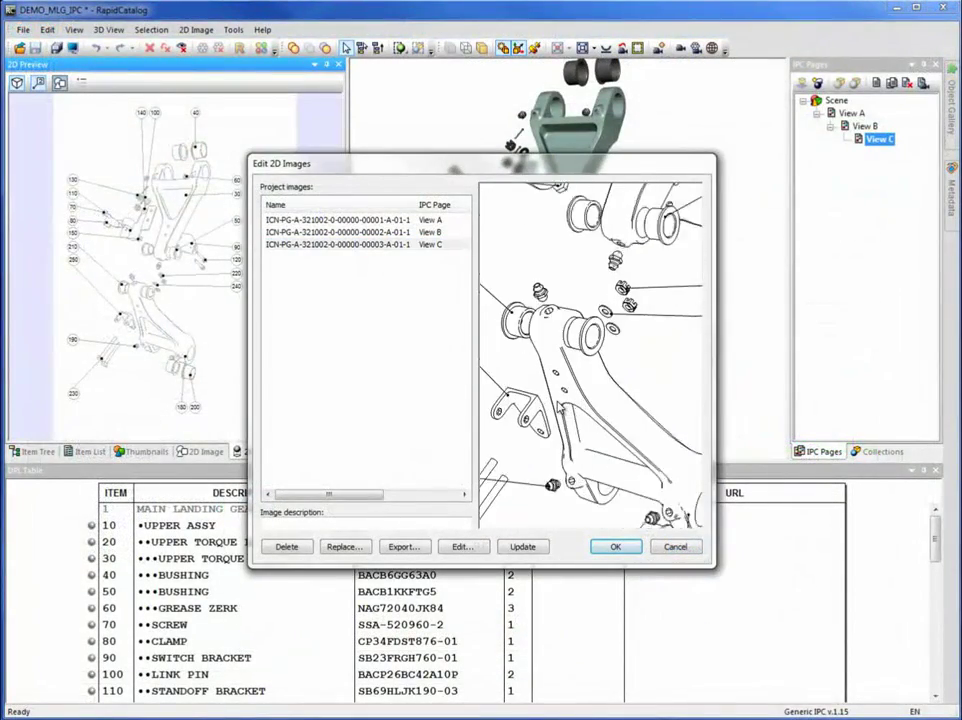
scroll(552, 392, "down", 5)
scroll(566, 521, "down", 2)
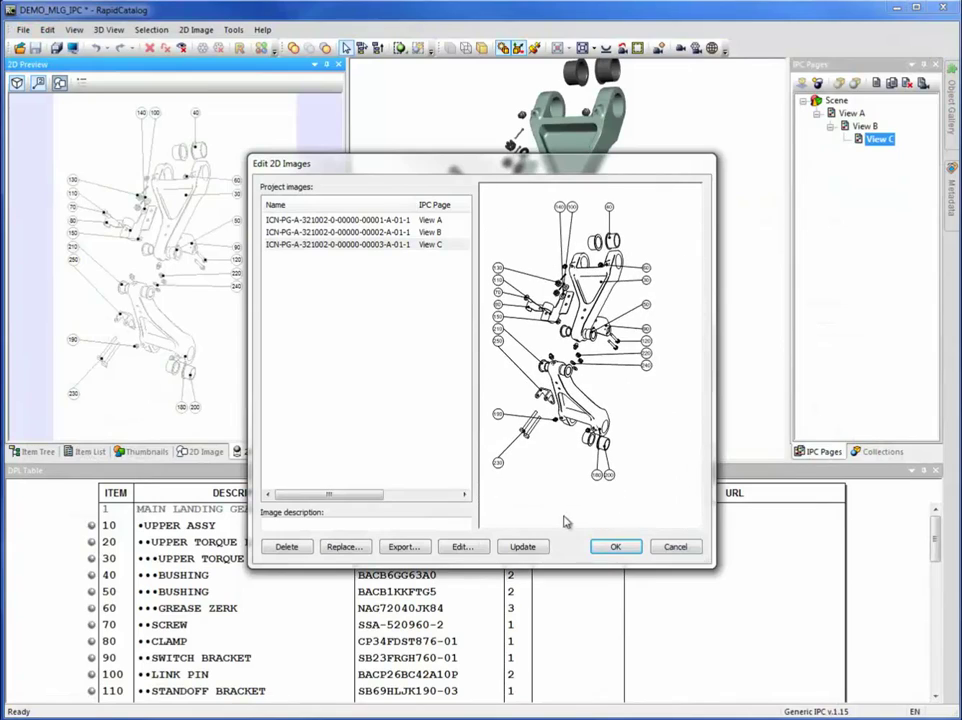
left_click(477, 546)
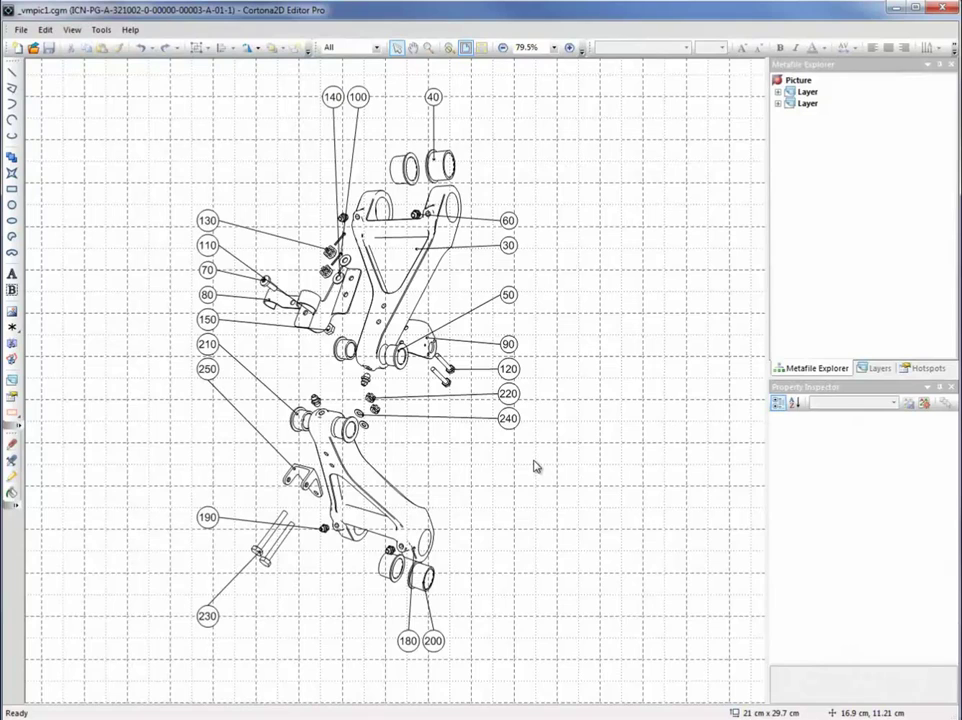
Move the complete hotspot of callout 240 down to beside the lower torque link
double_click(509, 418)
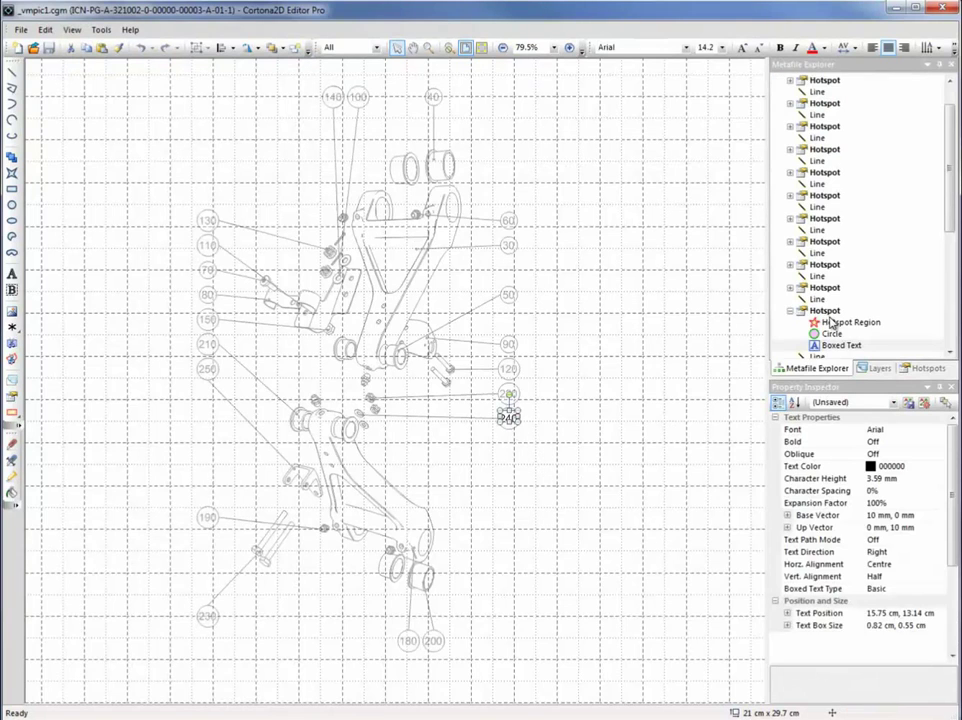
left_click(826, 311)
left_click_drag(519, 413, 519, 428)
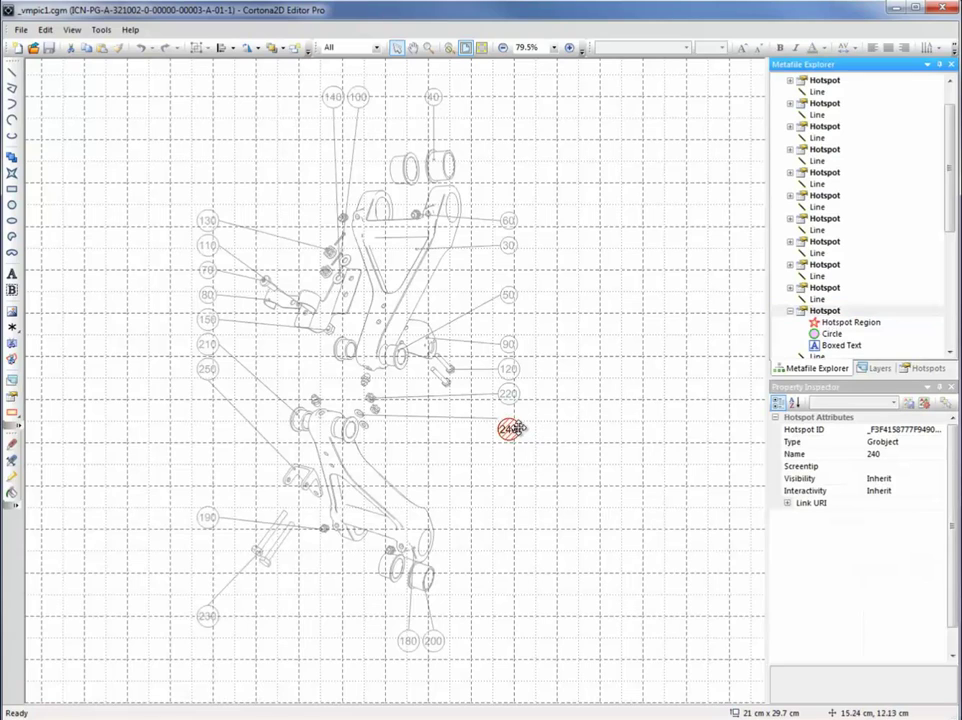
left_click_drag(497, 492, 497, 494)
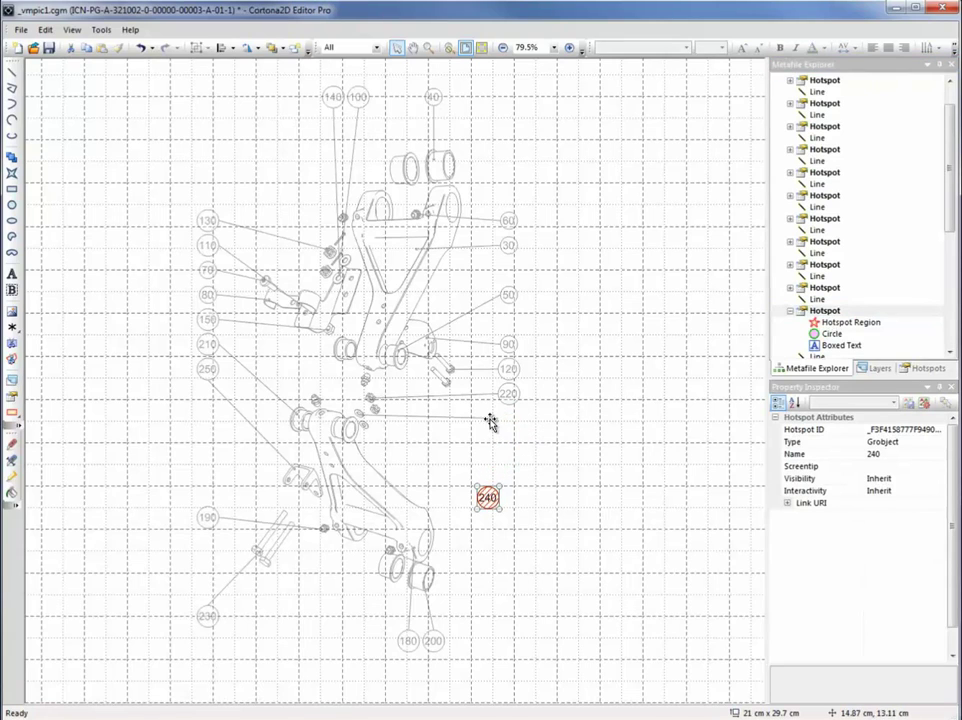
Reattach the loose end of the 240 leader line to the edge of the moved callout
left_click(490, 419)
left_click_drag(498, 422, 491, 440)
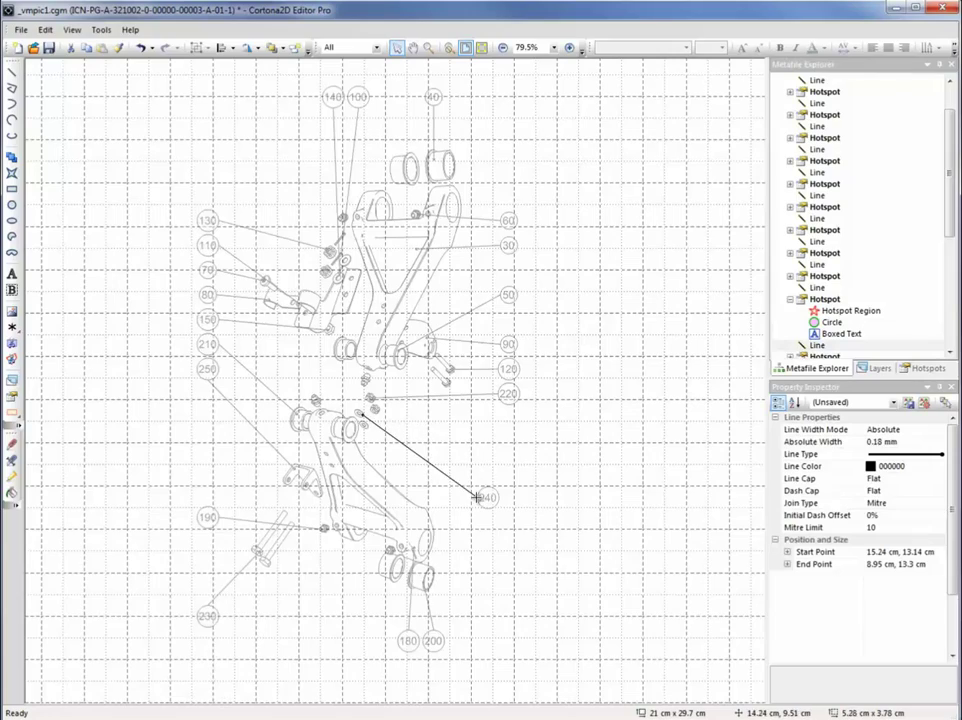
left_click_drag(479, 494, 480, 493)
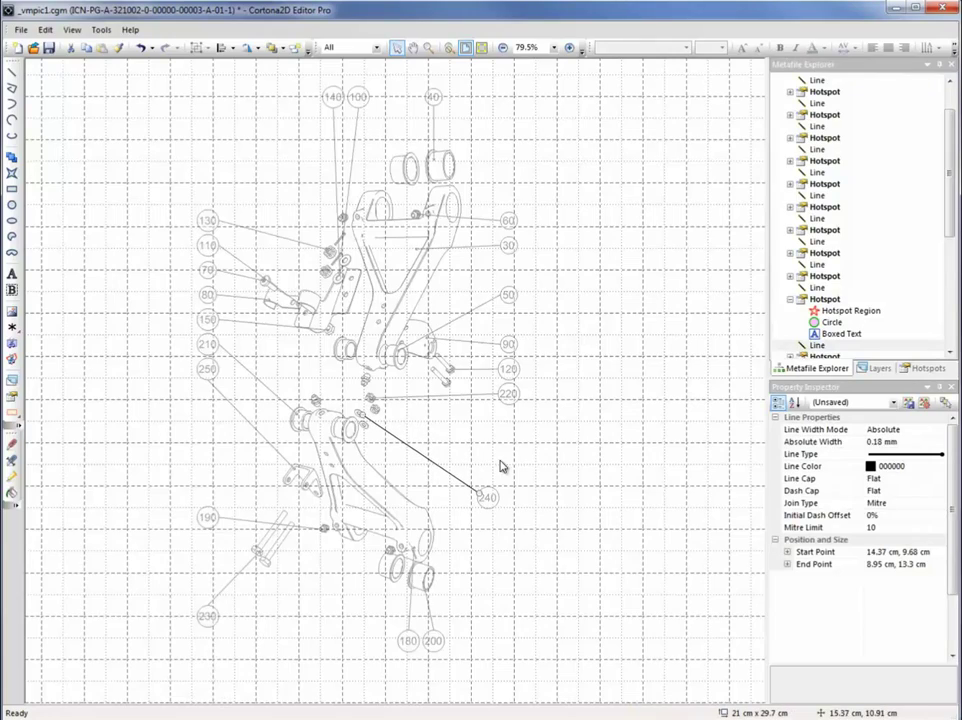
left_click(449, 418)
Add an enlarged copy of the lower castellated nut below callout 220, about three times the size, and draw a line linking the two
scroll(401, 416, "up", 6)
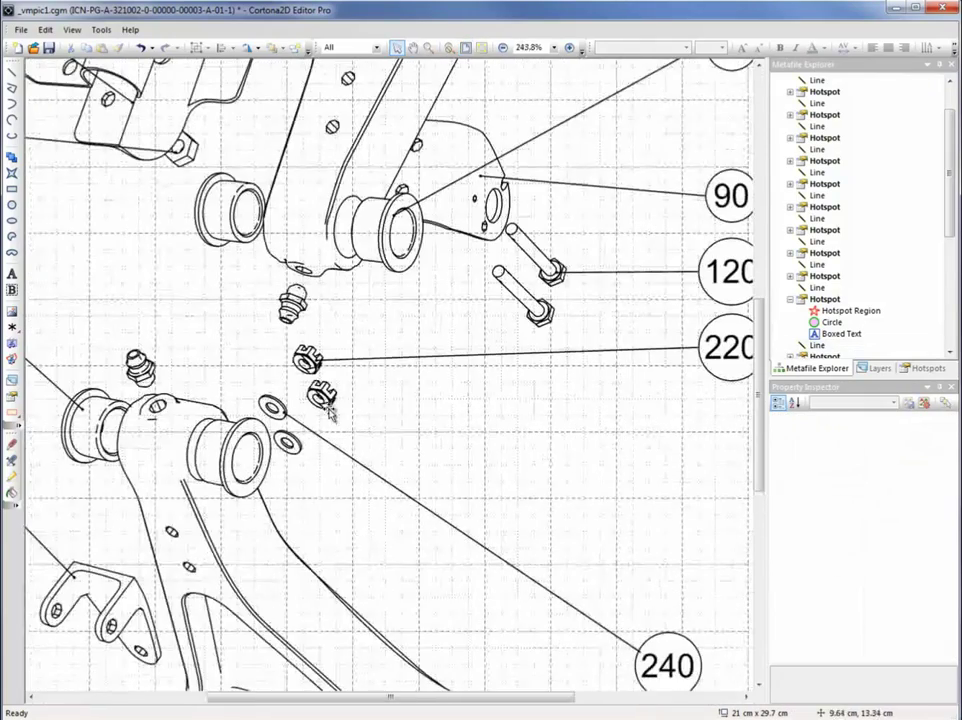
left_click(326, 398)
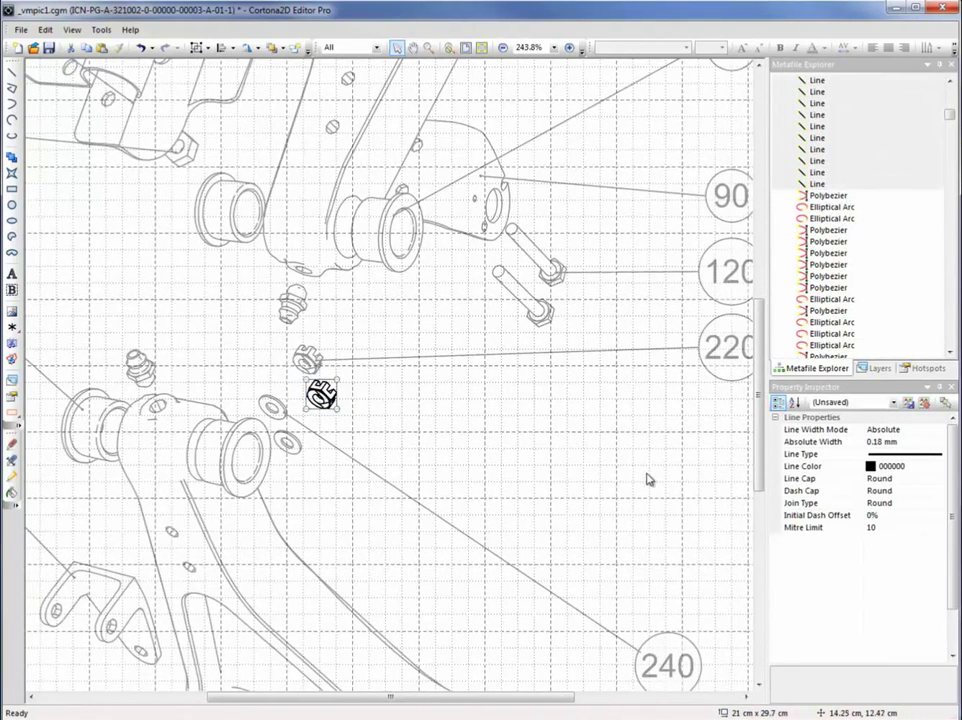
key("ctrl+v")
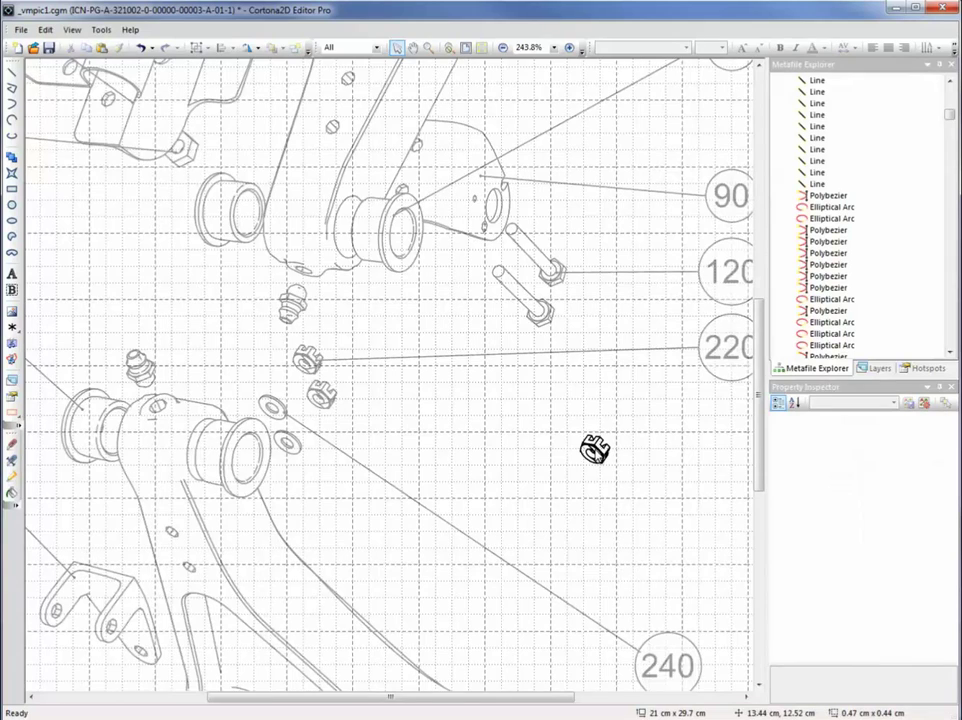
left_click(550, 433)
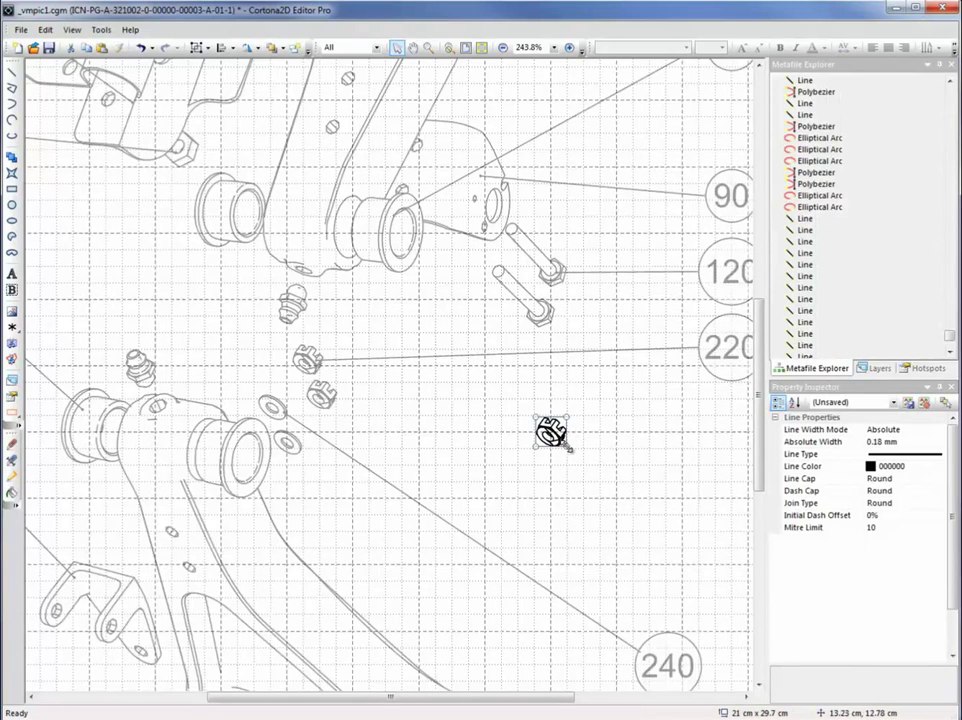
left_click_drag(569, 447, 636, 511)
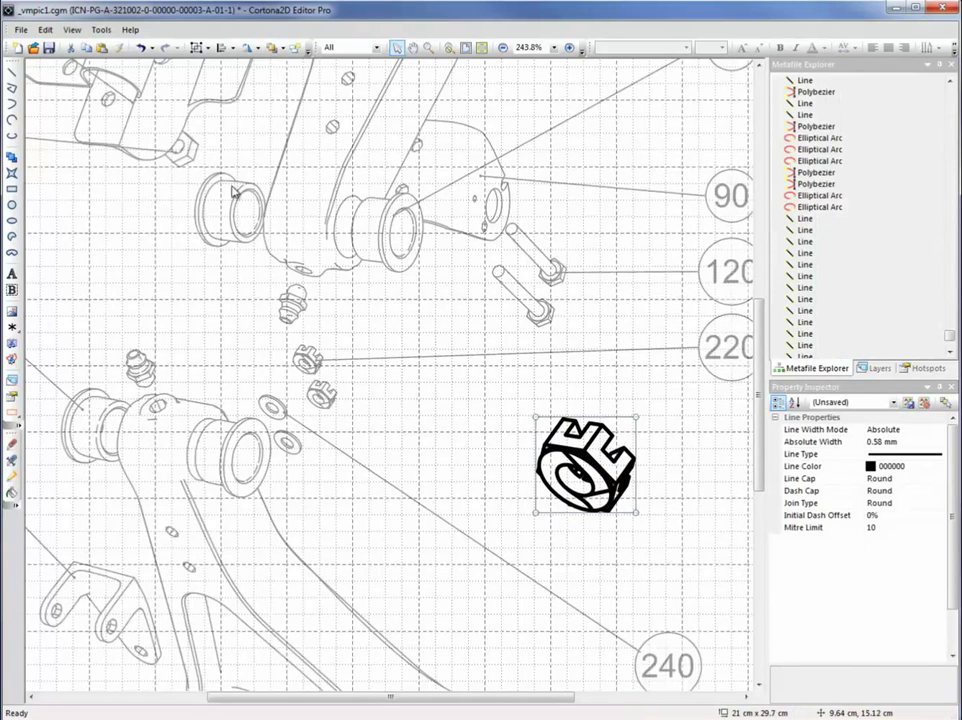
left_click(12, 71)
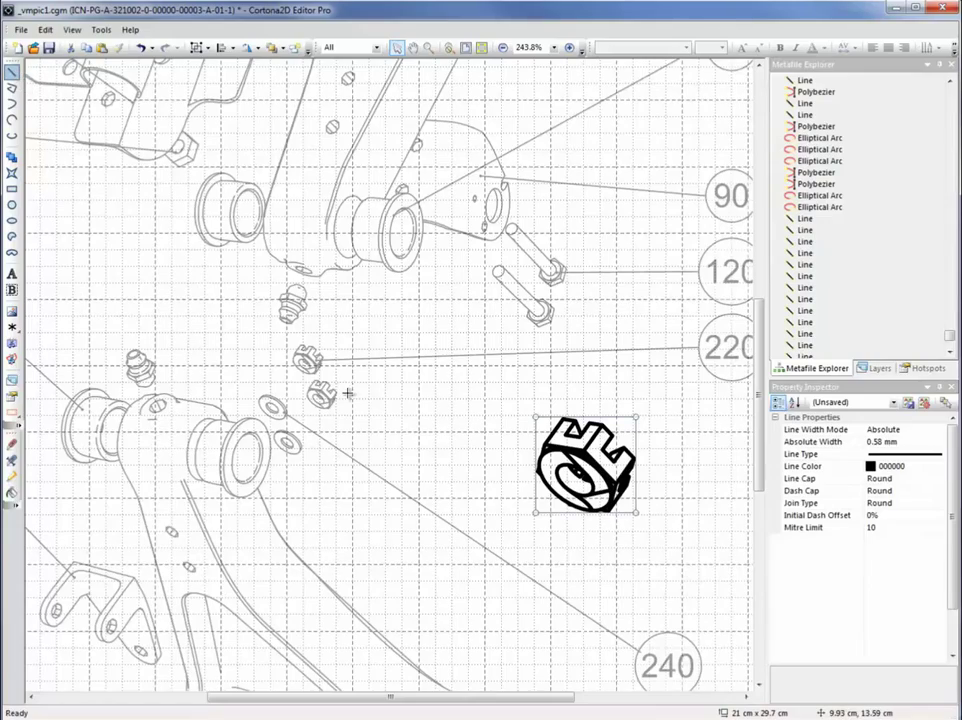
left_click_drag(345, 398, 527, 456)
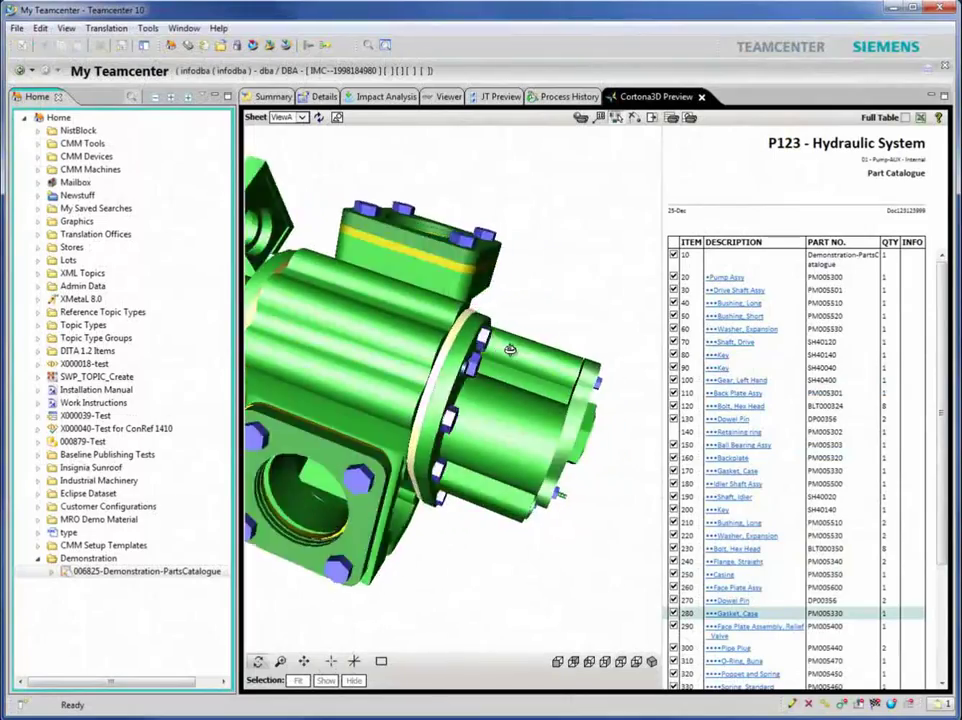
In Teamcenter's Hydraulic System preview, select Poppet and Spring item 320 in 3D and examine callouts 350 and 320 on the ViewC drawing
left_click_drag(351, 319, 320, 292)
left_click(602, 446)
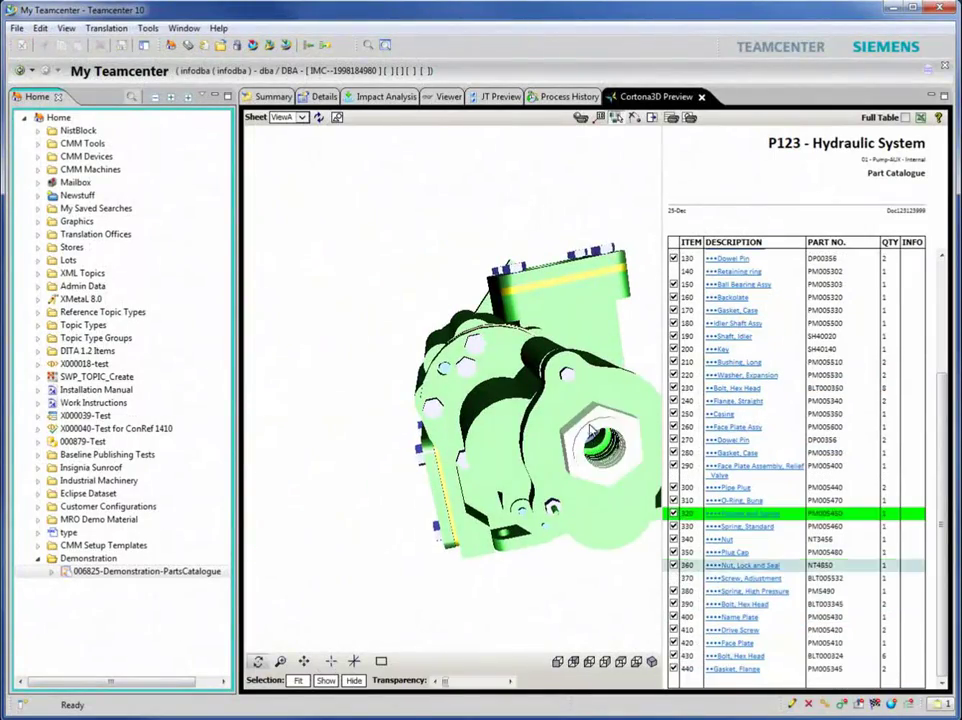
left_click(589, 427)
left_click(625, 529)
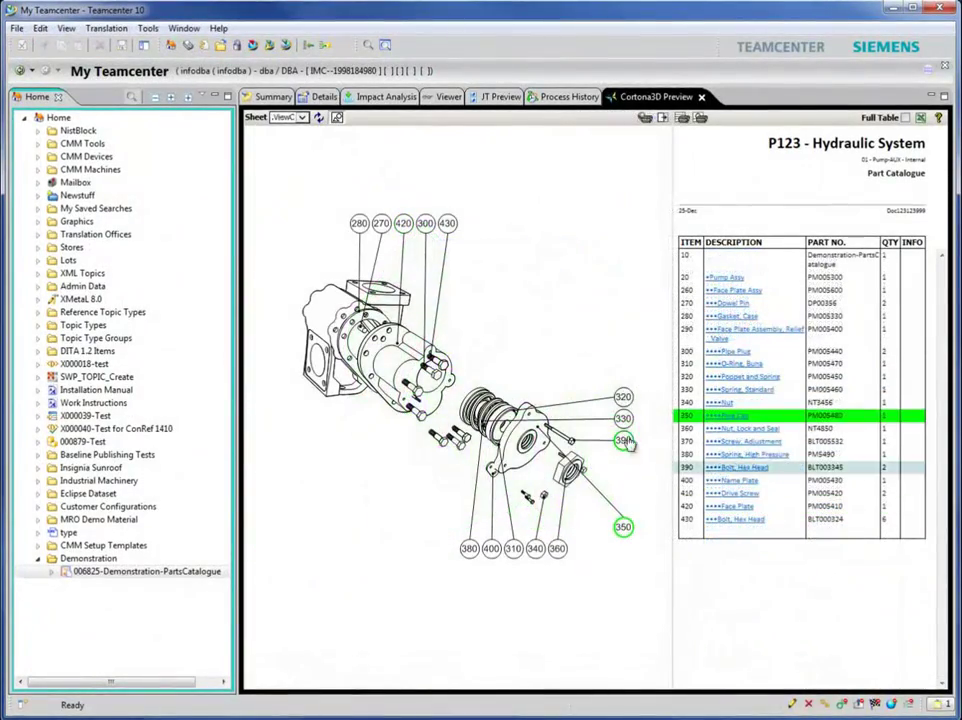
left_click(626, 419)
scroll(490, 343, "up", 3)
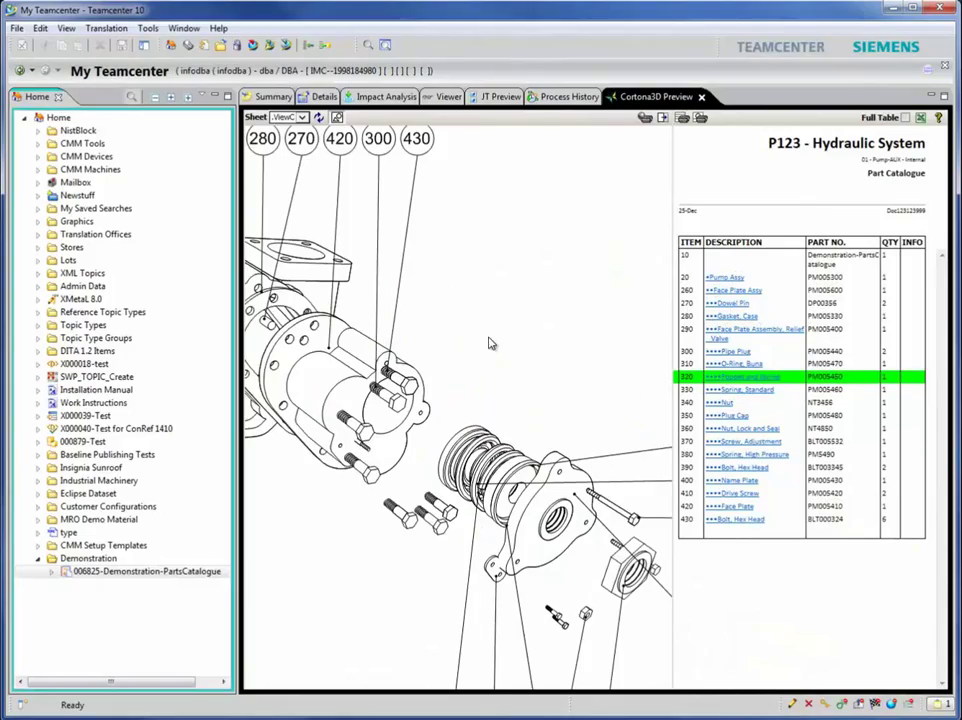
scroll(490, 343, "down", 3)
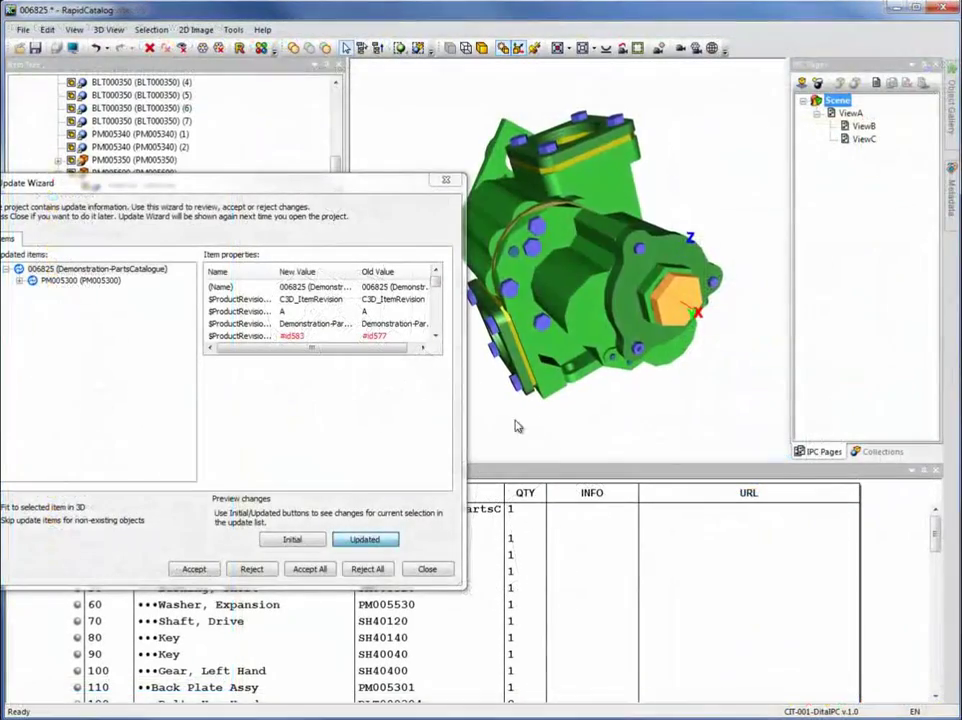
In RapidCatalog's Update Wizard, compare the initial and updated states of the 006825 pump assembly
left_click(291, 539)
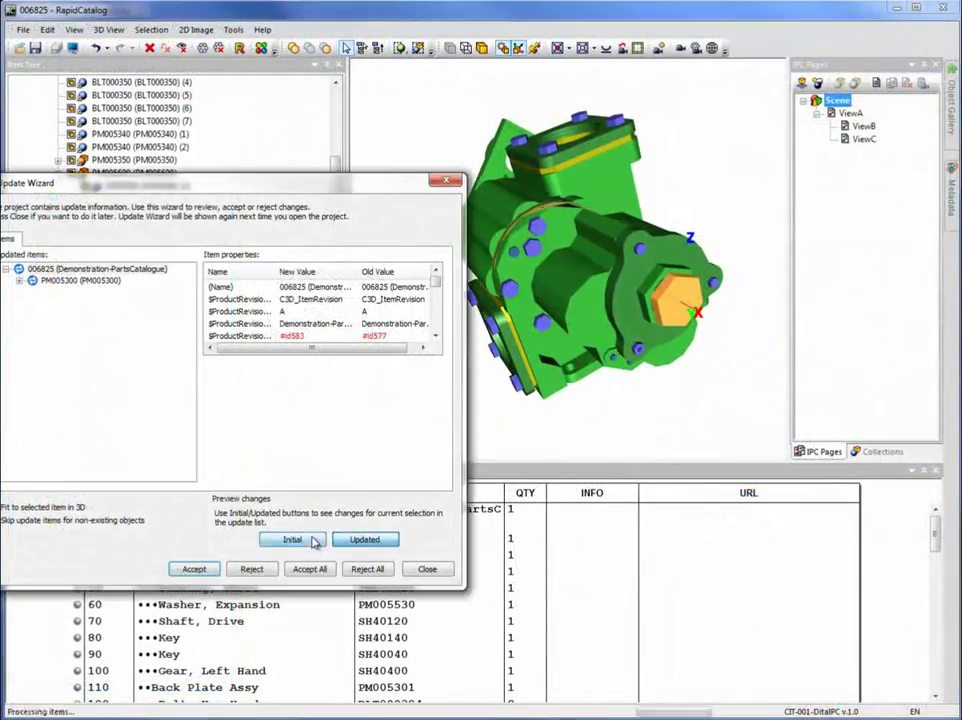
left_click(369, 538)
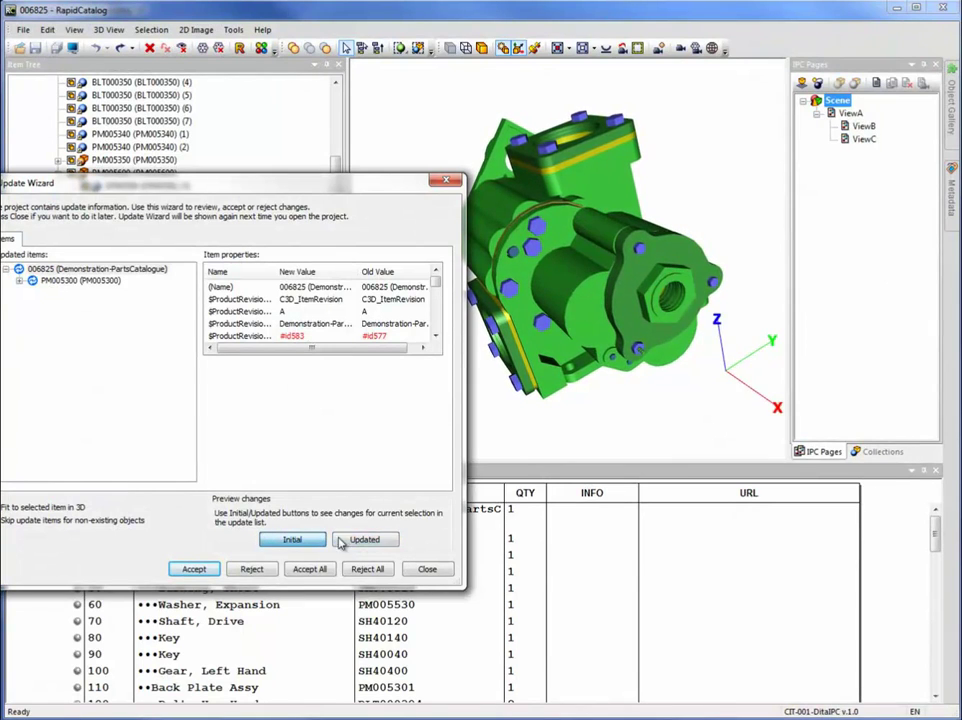
left_click(356, 541)
left_click(291, 540)
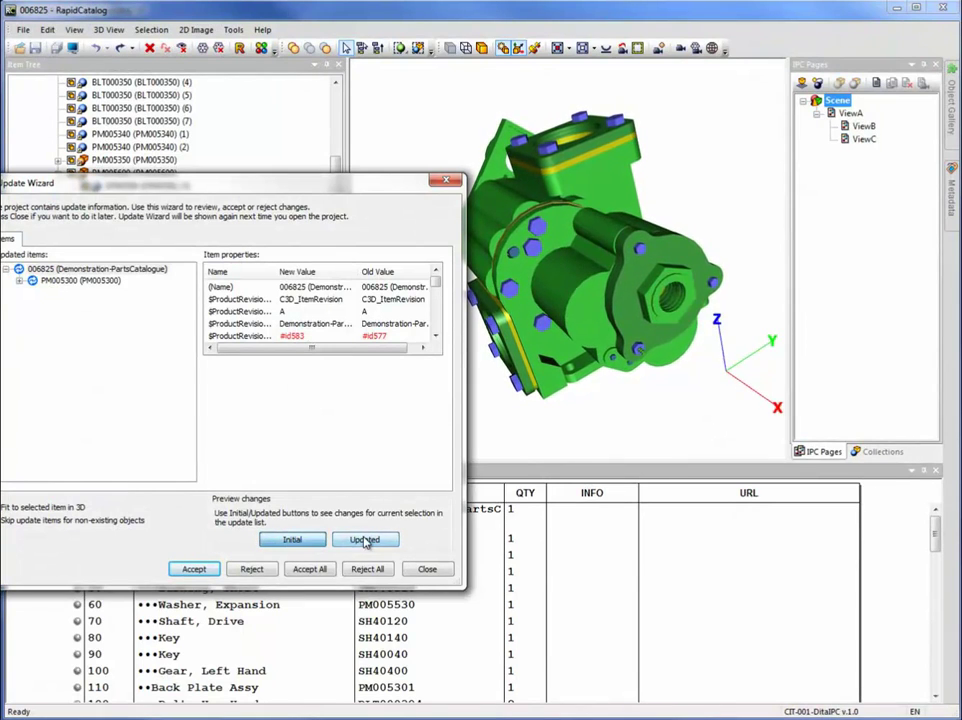
left_click(366, 540)
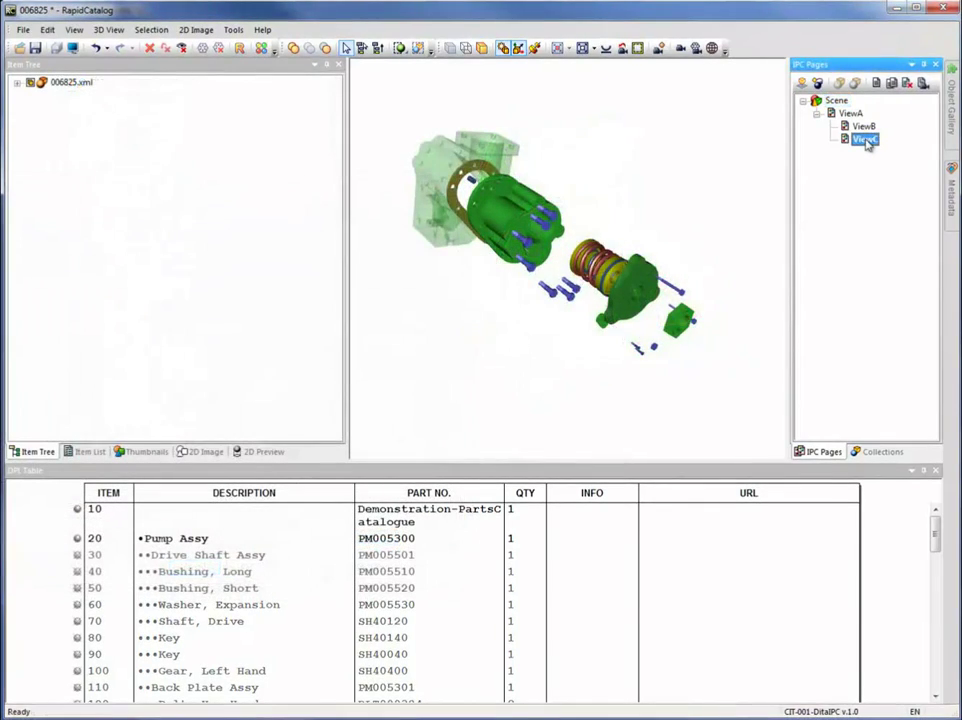
Edit ViewC's Explosion 1 in the Explode Wizard, taking bolt BLT005532 out of its group, and finish the explosion
middle_click_drag(584, 238, 535, 211)
left_click(535, 212)
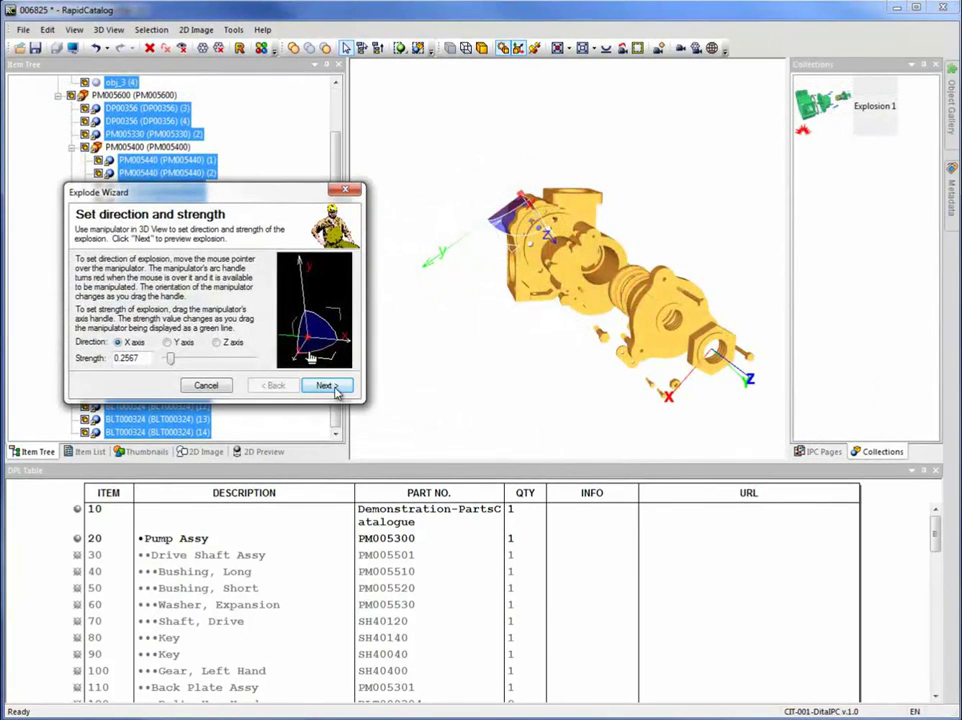
left_click(326, 386)
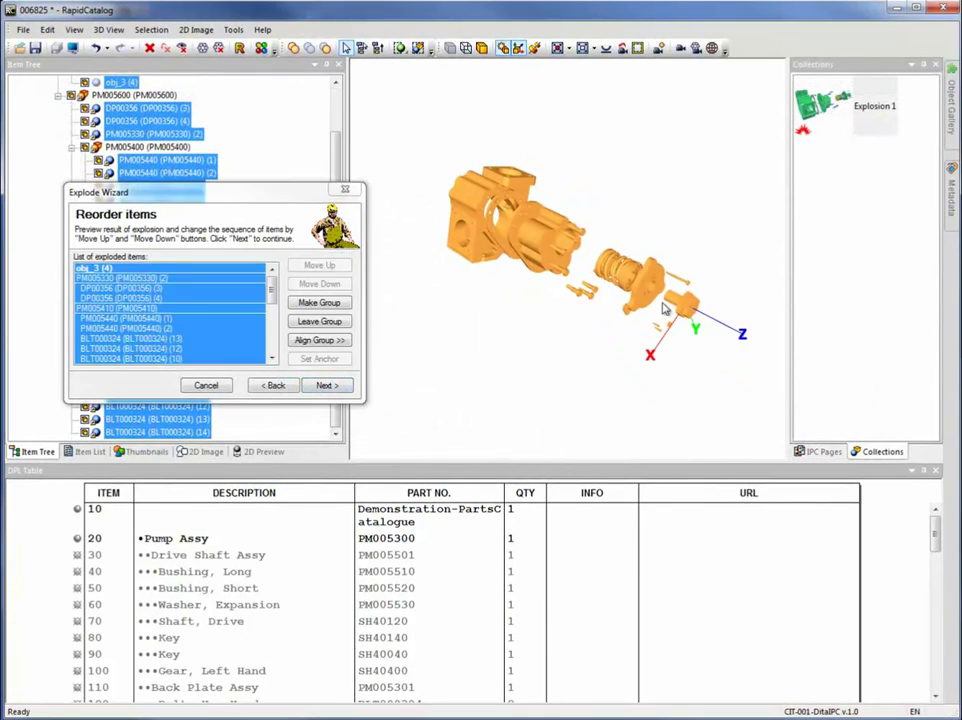
left_click(693, 309)
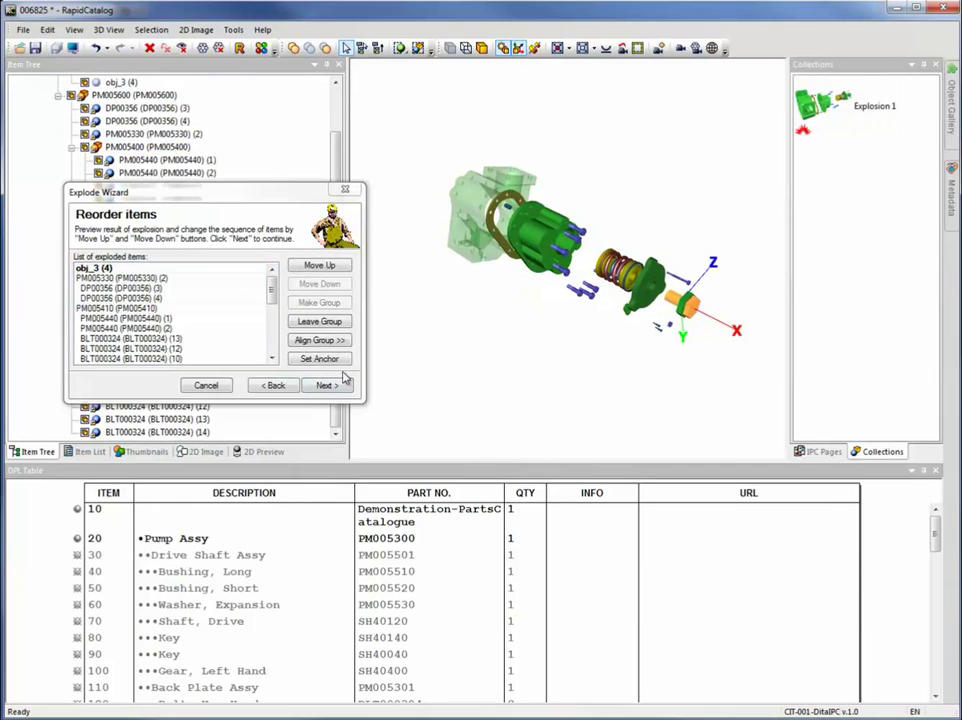
left_click(334, 323)
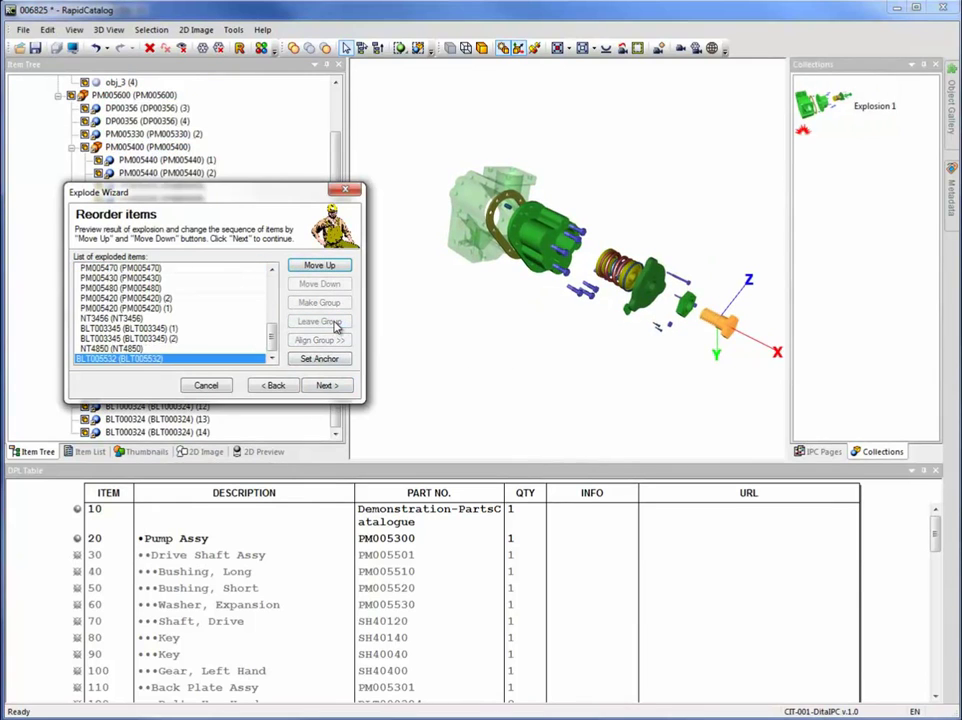
left_click(326, 386)
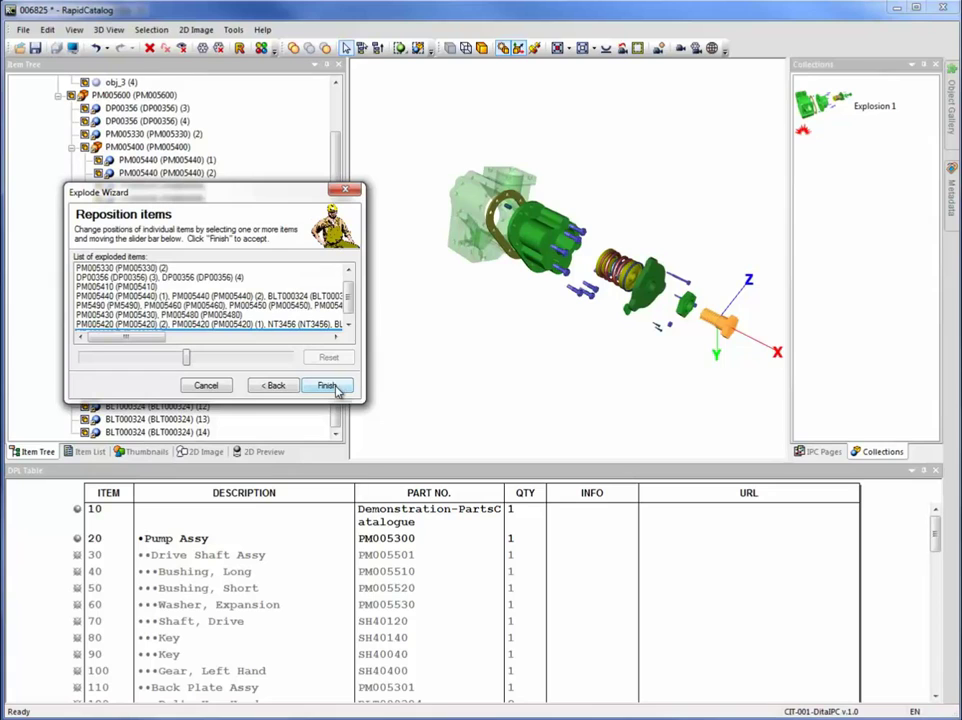
left_click(328, 386)
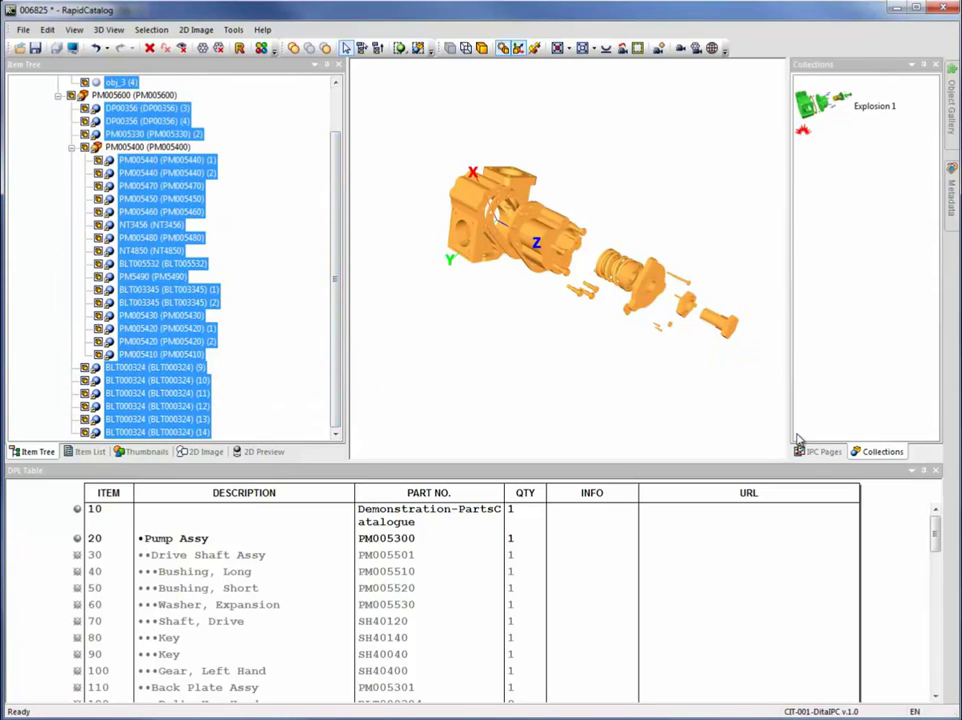
Review the exploded scenes of the ViewB and ViewC IPC pages and run a 2D image command for ViewC
left_click(818, 451)
left_click(863, 126)
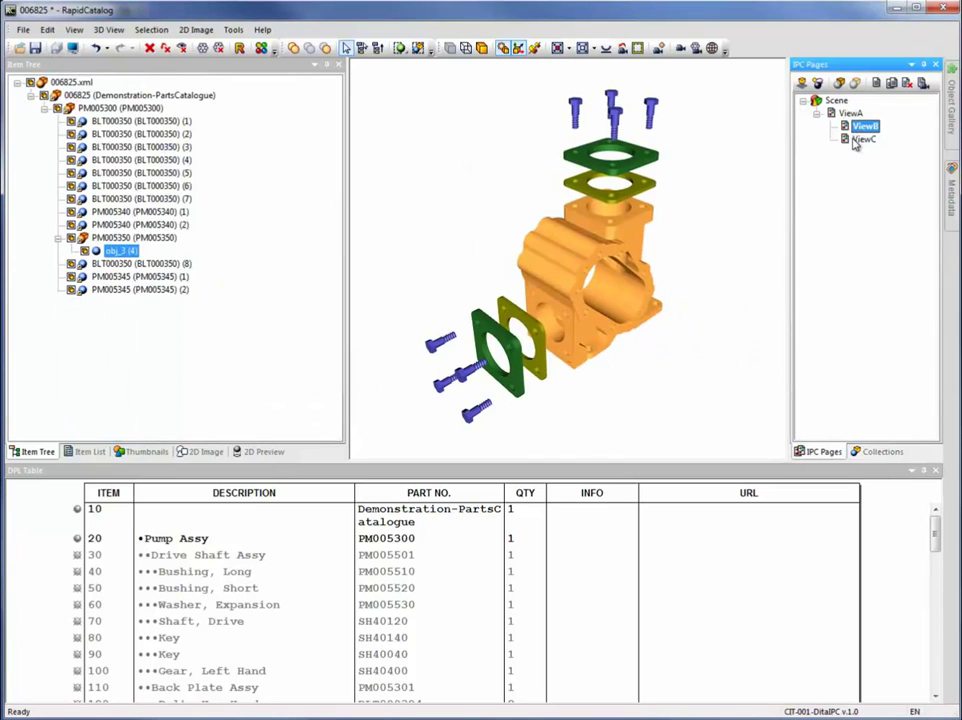
left_click(864, 139)
left_click(726, 177)
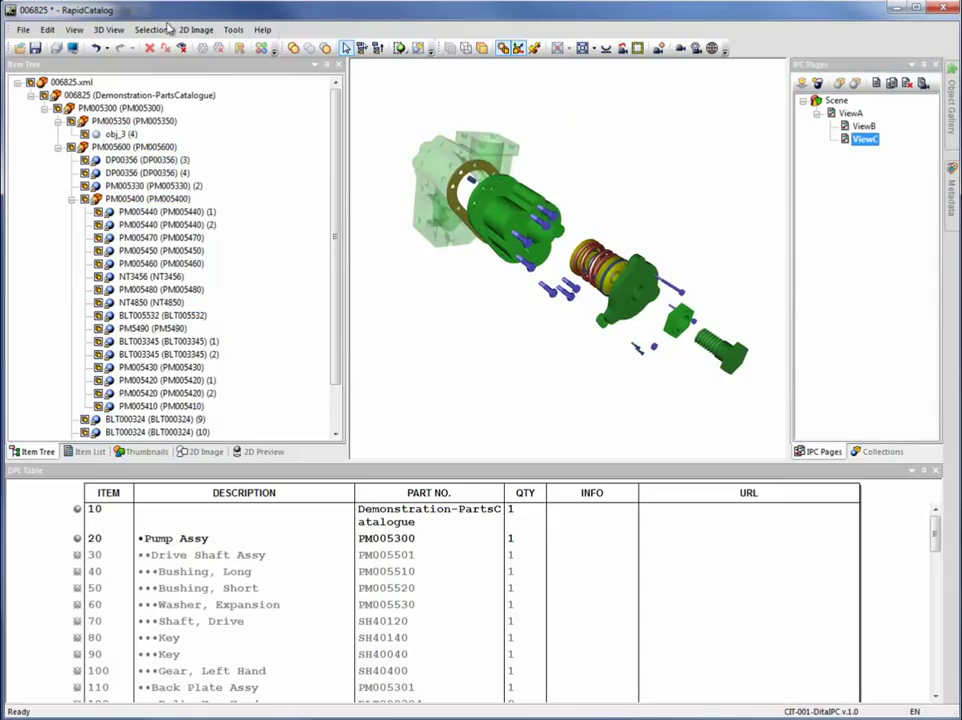
left_click(198, 29)
left_click(232, 123)
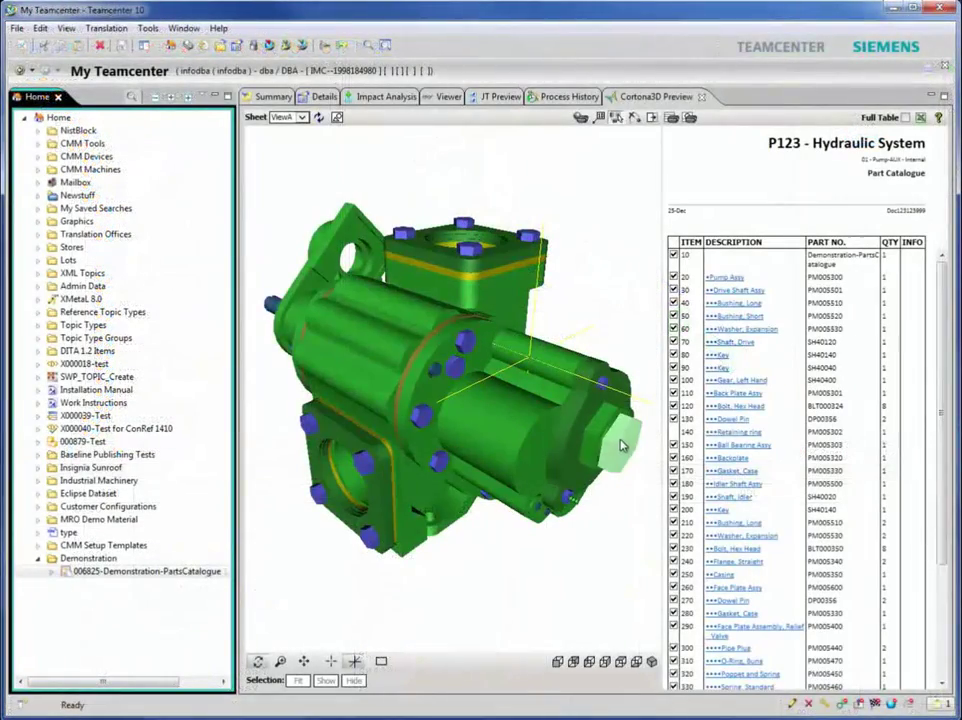
In Teamcenter's Hydraulic System preview, select item 370 (BLT005532) in 3D on ViewA and view sheets ViewB and ViewC
left_click(624, 447)
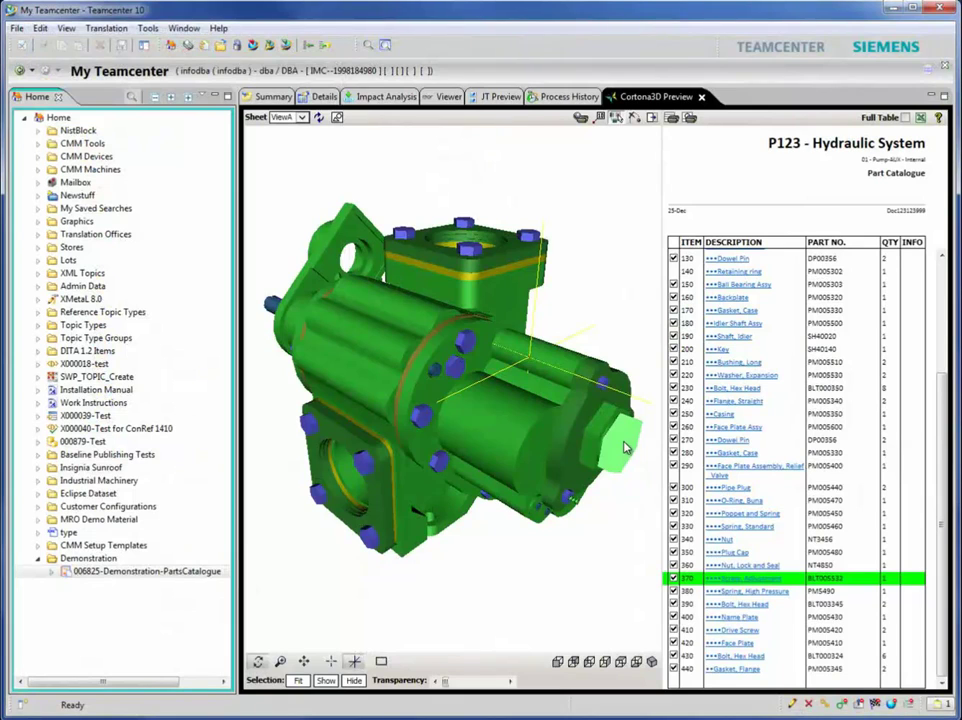
left_click(304, 118)
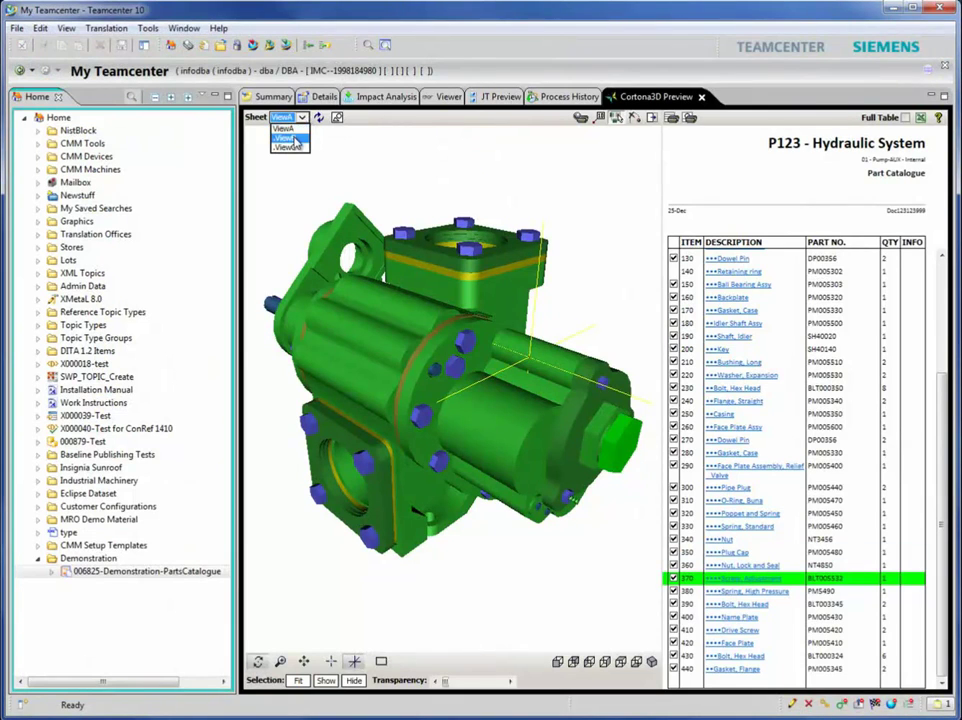
left_click(296, 143)
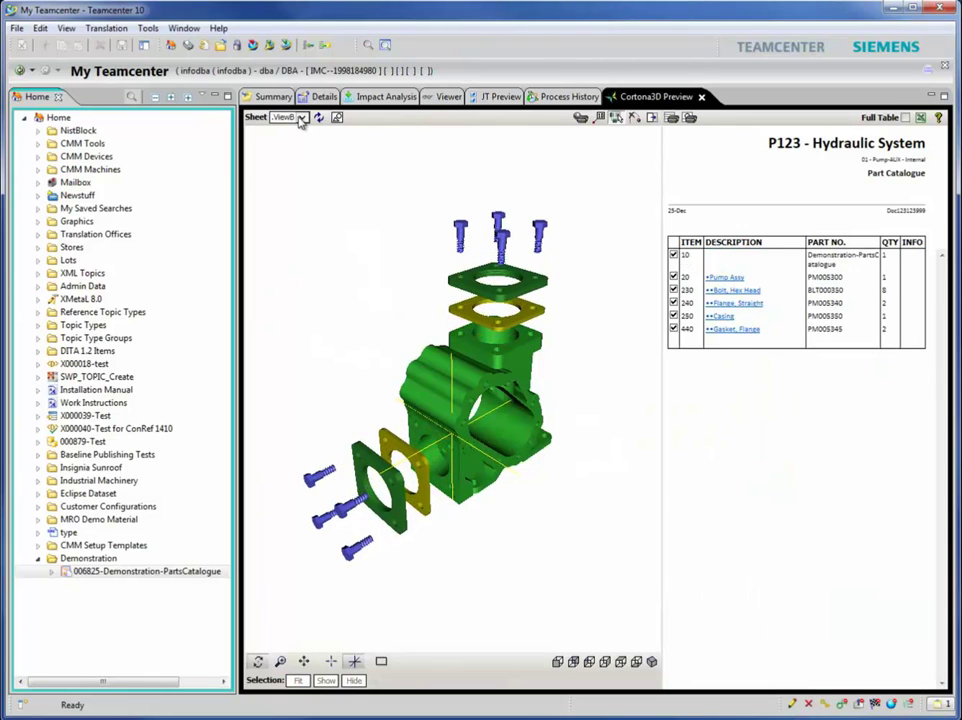
left_click(301, 118)
left_click(294, 149)
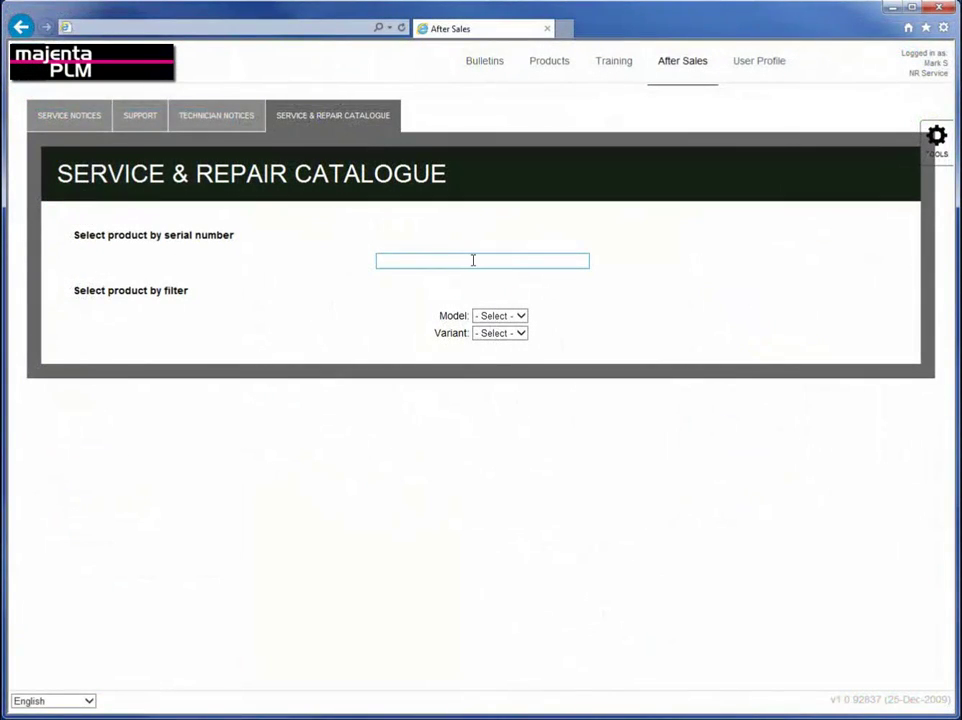
In the web Service & Repair Catalogue, enter the product's serial number and choose model 323i and variant 13MY
left_click(473, 262)
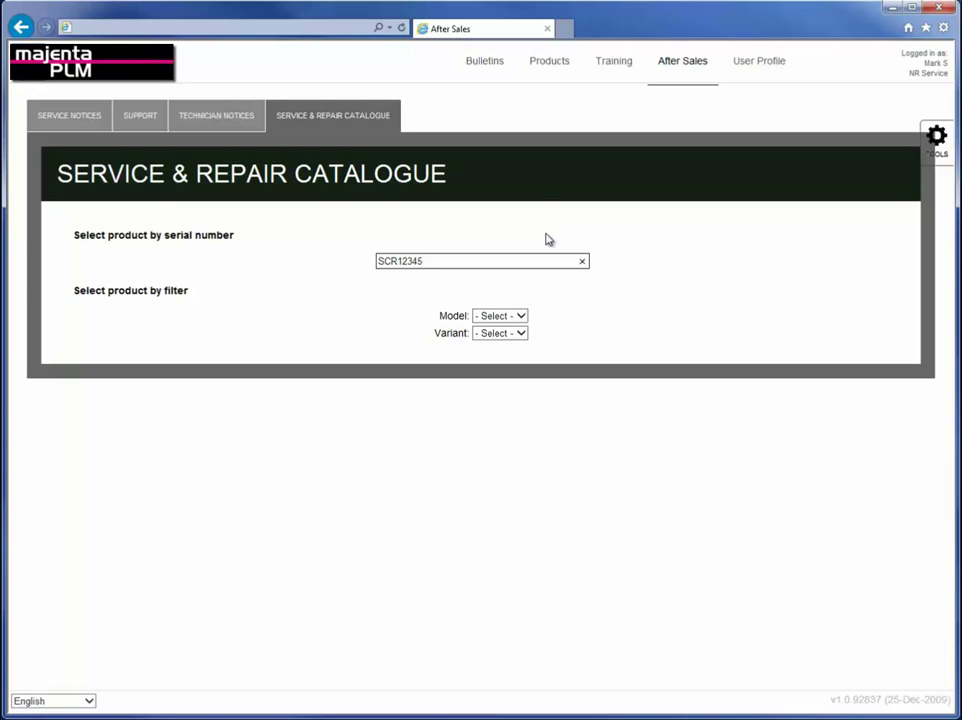
left_click(524, 316)
left_click(508, 383)
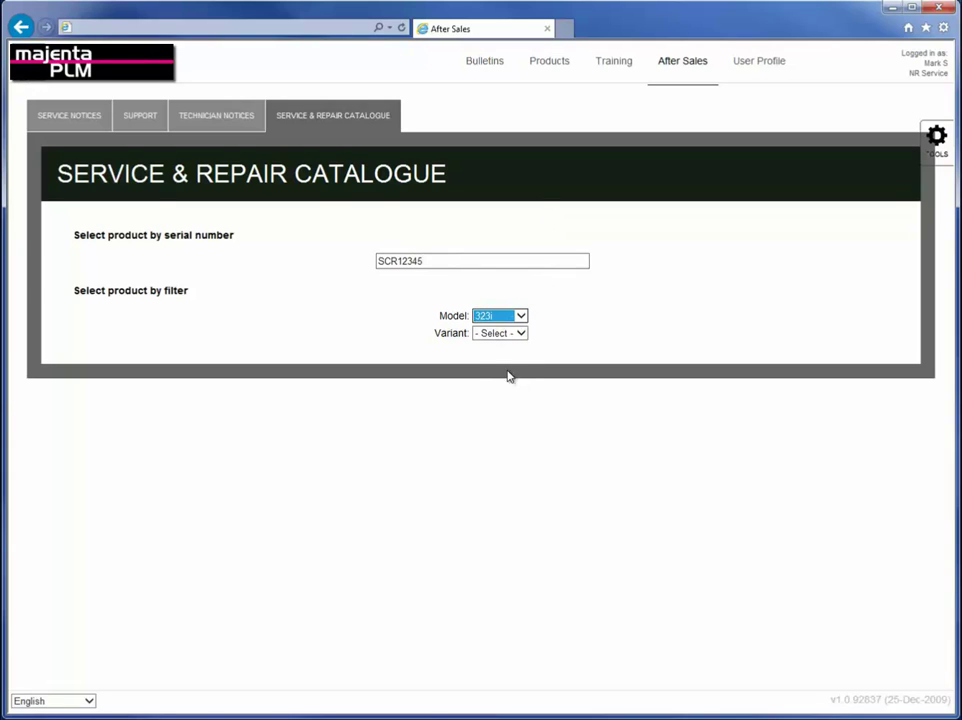
left_click(515, 338)
left_click(512, 345)
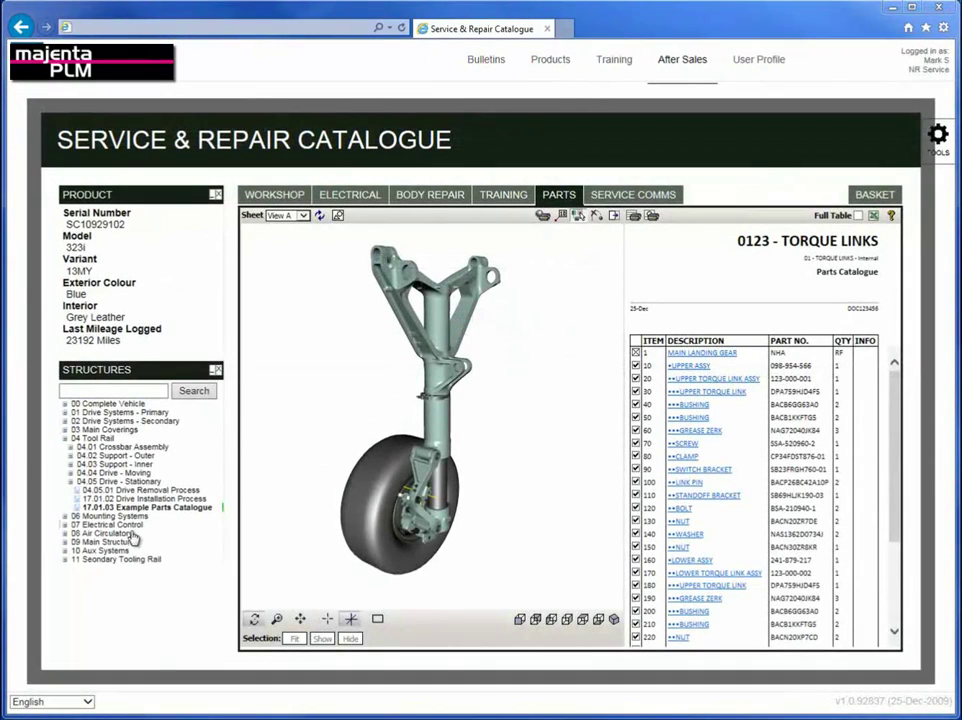
Collapse the Product and Structures sections to the side to enlarge the Torque Links parts view
left_click(215, 371)
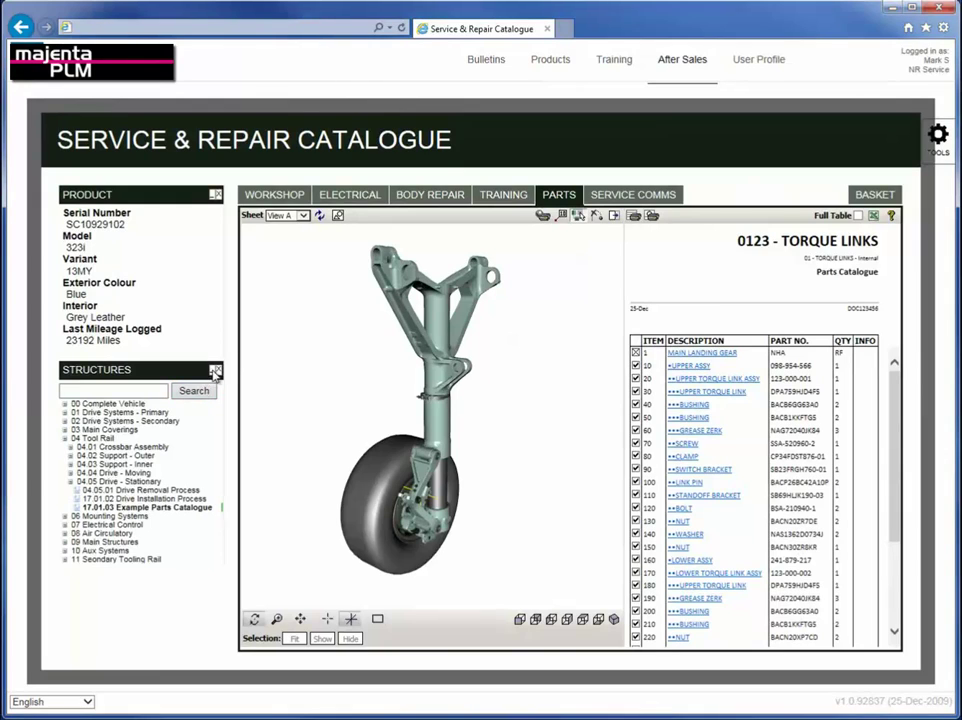
left_click(214, 195)
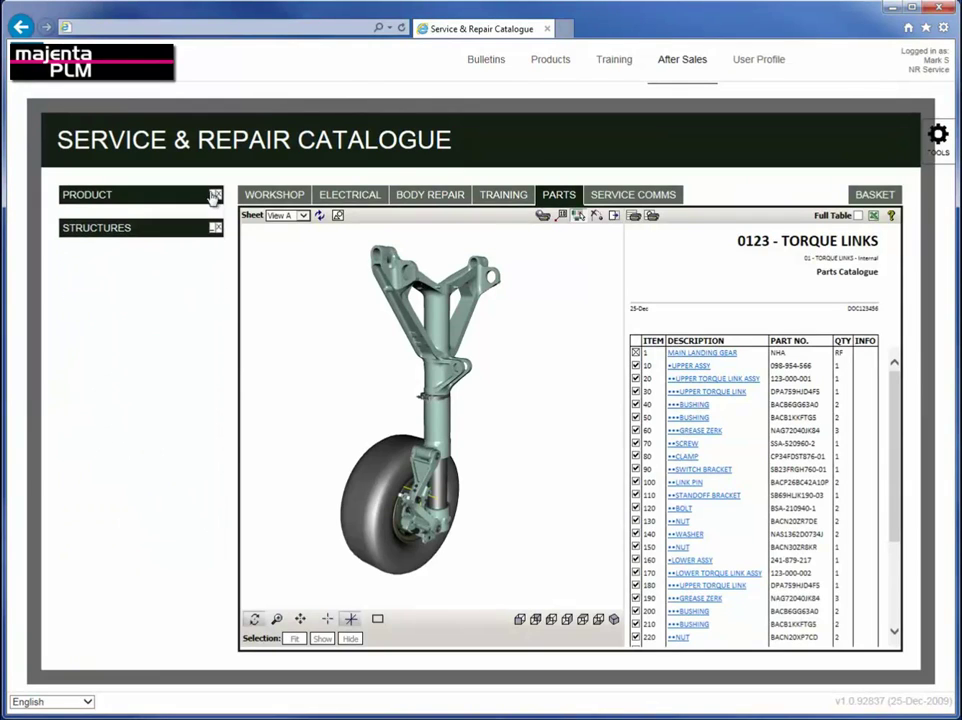
left_click(215, 196)
left_click(218, 195)
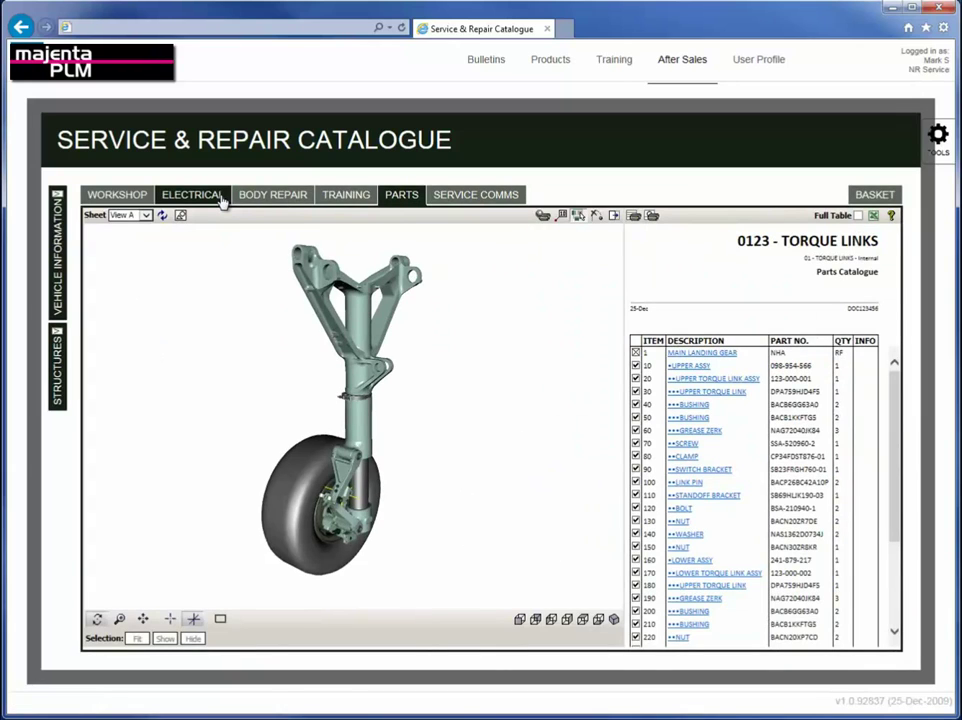
Pick Upper Torque Link item 30 from the Torque Links catalogue, enter the authorisation code in the basket and place the order
left_click_drag(322, 397, 361, 444)
scroll(369, 421, "up", 5)
middle_click_drag(369, 421, 405, 189)
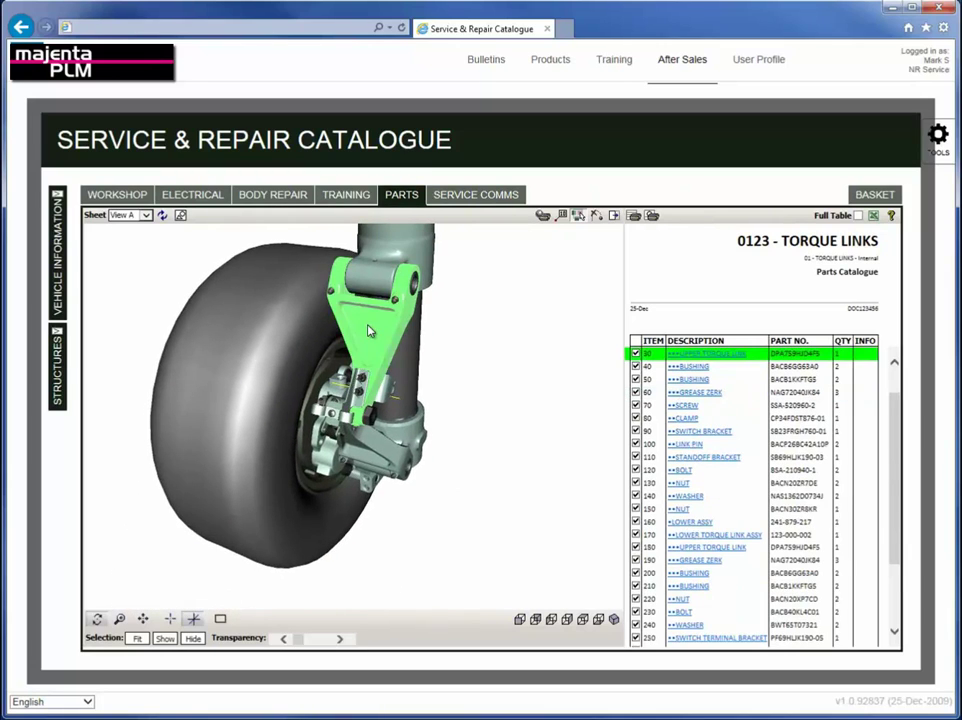
left_click(711, 356)
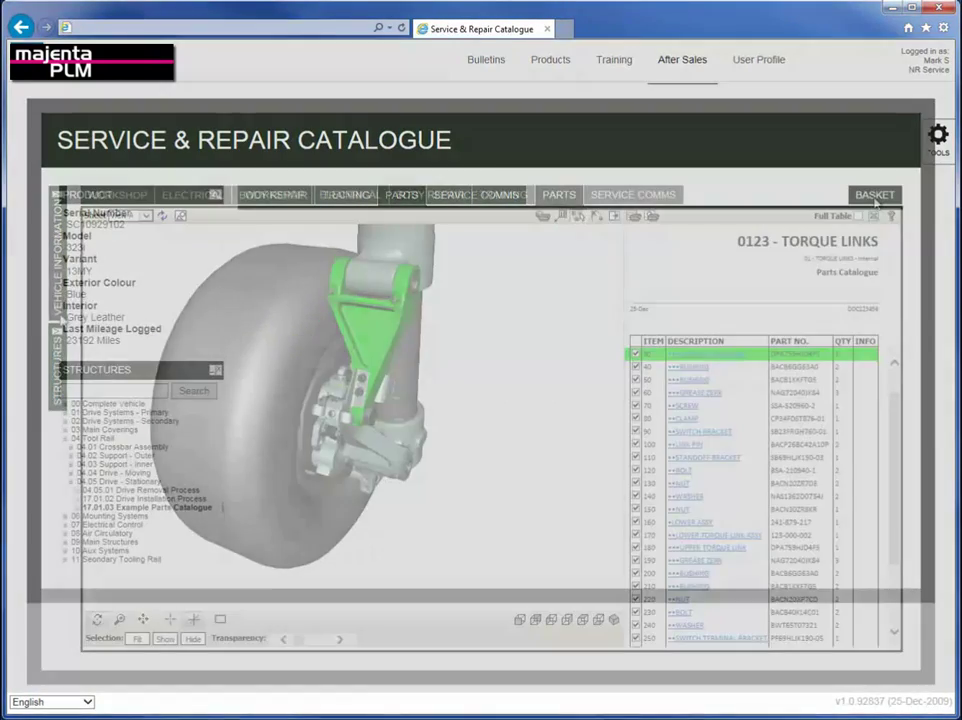
left_click(874, 196)
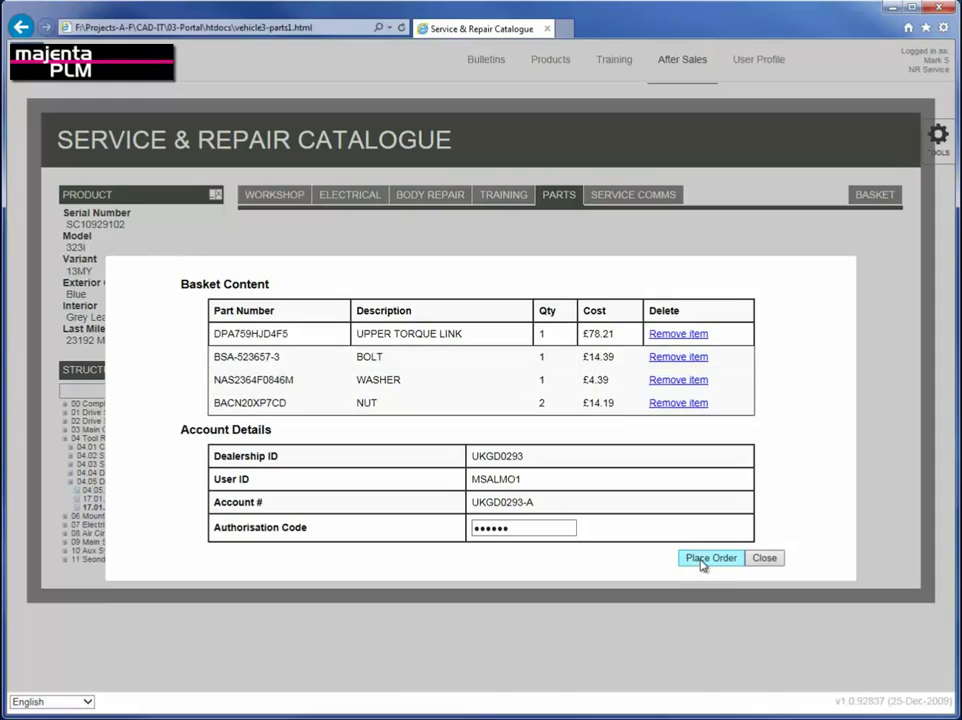
left_click(703, 562)
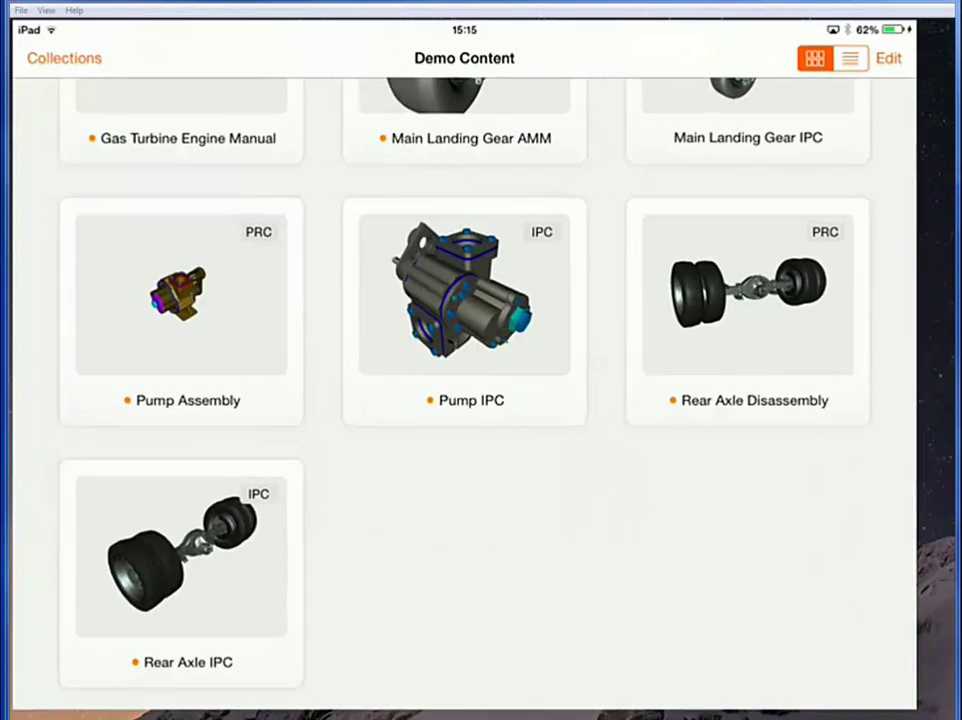
In the iPad catalogue viewer, open Main Landing Gear IPC and identify Bolt item 290 on the torque link joint
scroll(480, 400, "up", 3)
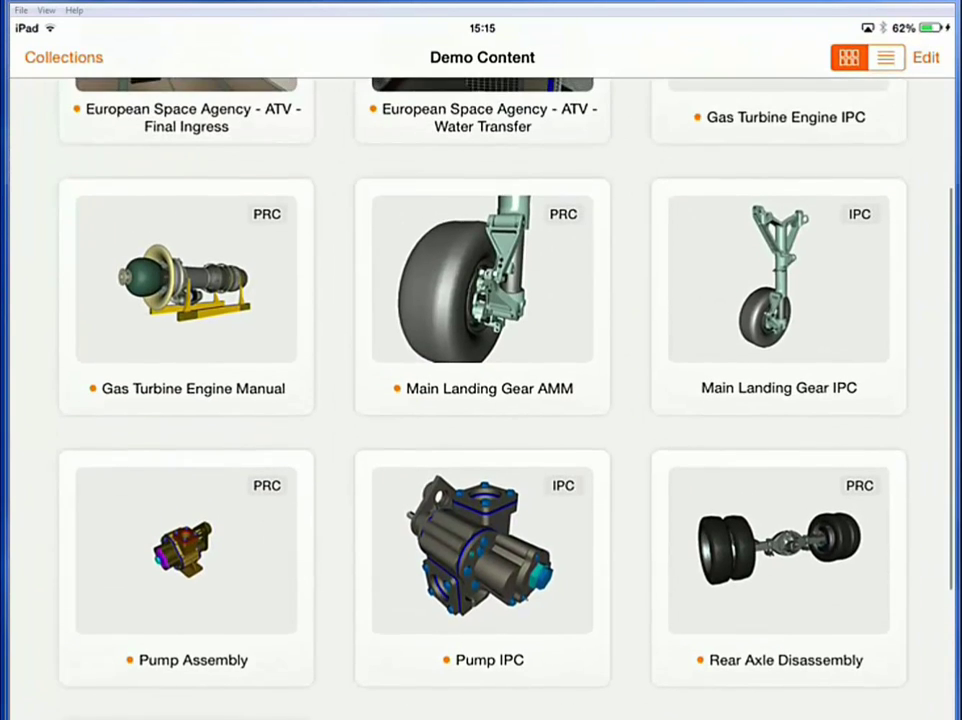
left_click(778, 290)
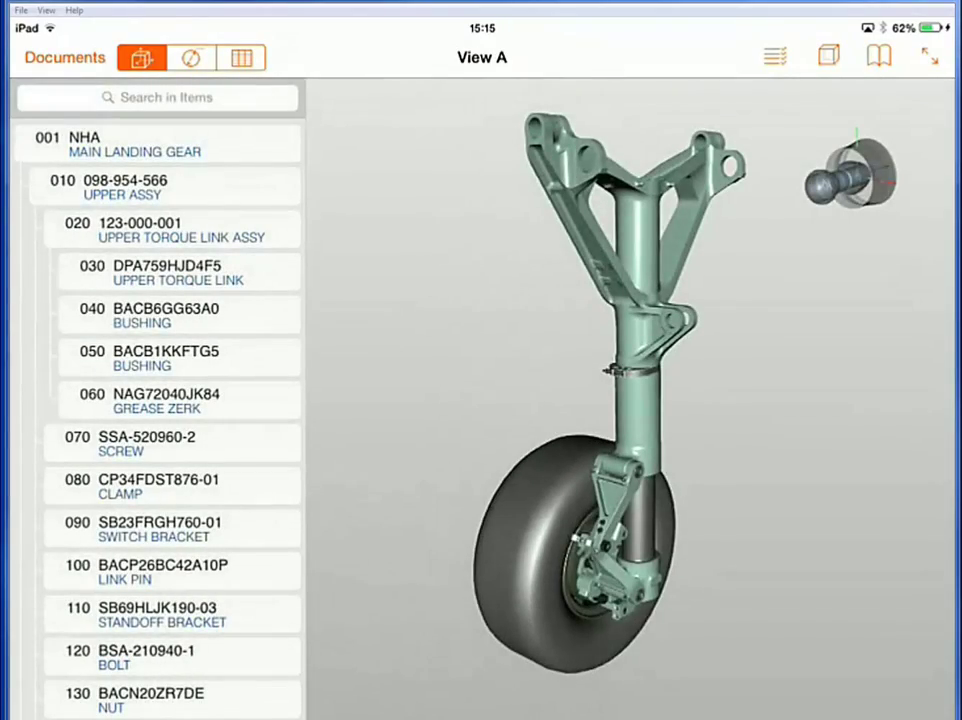
mouse_move(560, 420)
left_mouse_down()
mouse_move(625, 440)
mouse_move(745, 450)
mouse_move(560, 422)
left_mouse_up()
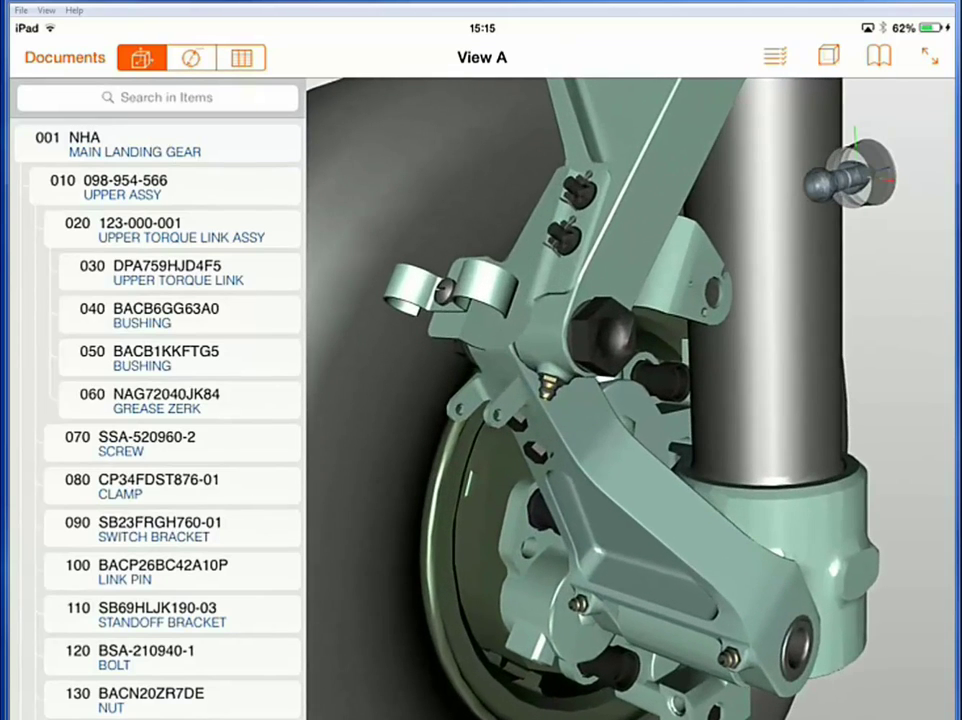
left_click(615, 340)
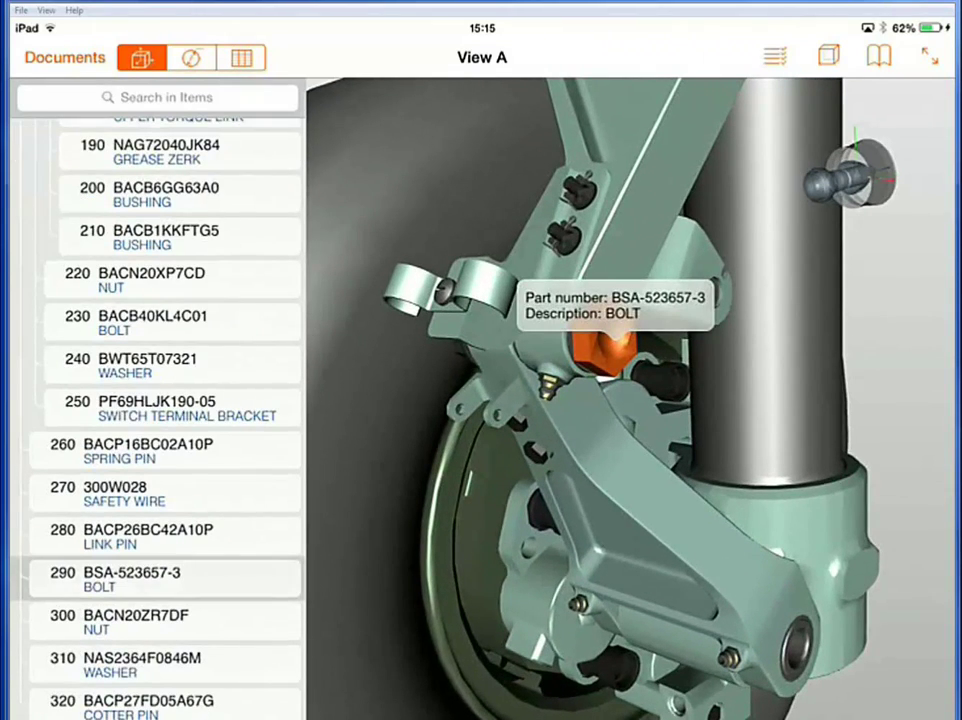
Hide Upper Torque Link item 030 and Switch Bracket item 090 in View A of the landing gear
left_click(650, 182)
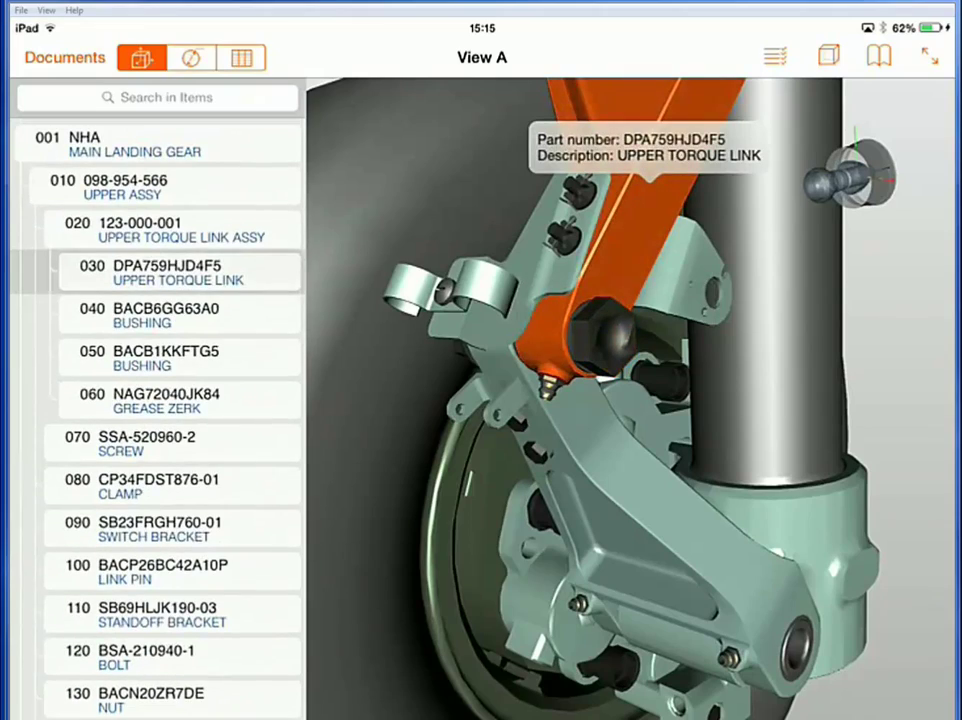
left_click_drag(140, 272, 250, 272)
left_click_drag(620, 420, 560, 575)
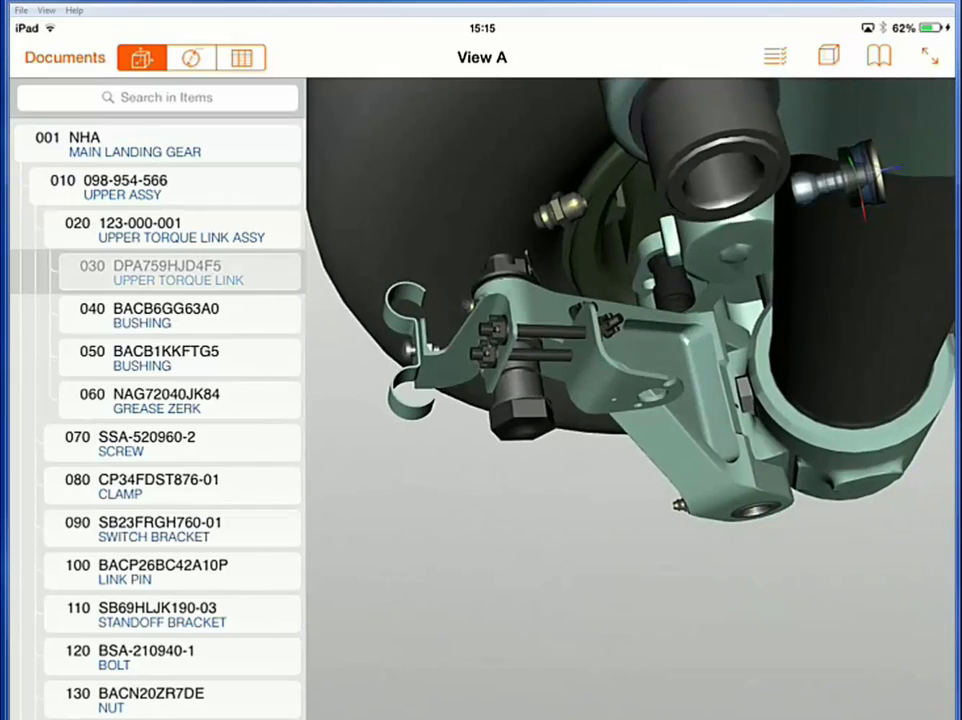
left_click(620, 385)
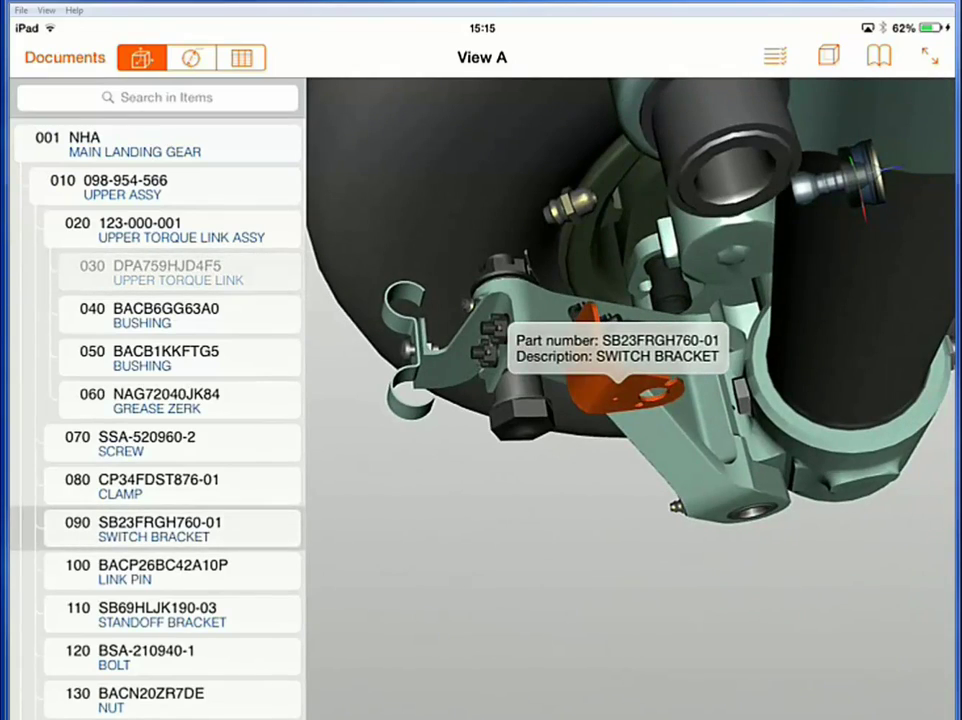
left_click_drag(150, 528, 205, 528)
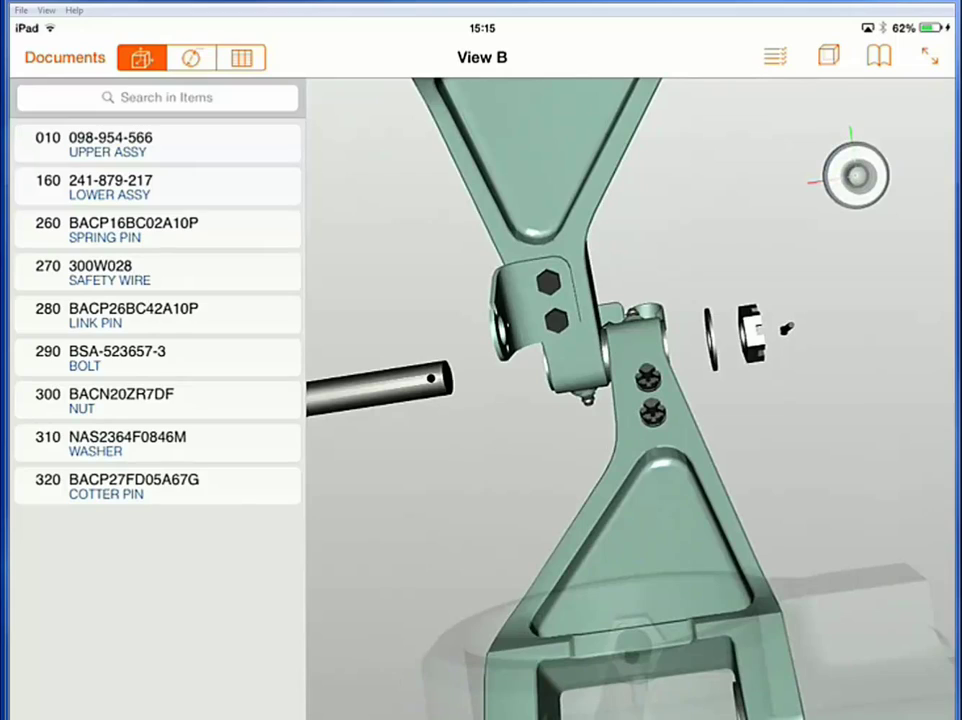
Select Upper Assy item 010 in the exploded View B and examine it from the side
left_click(551, 262)
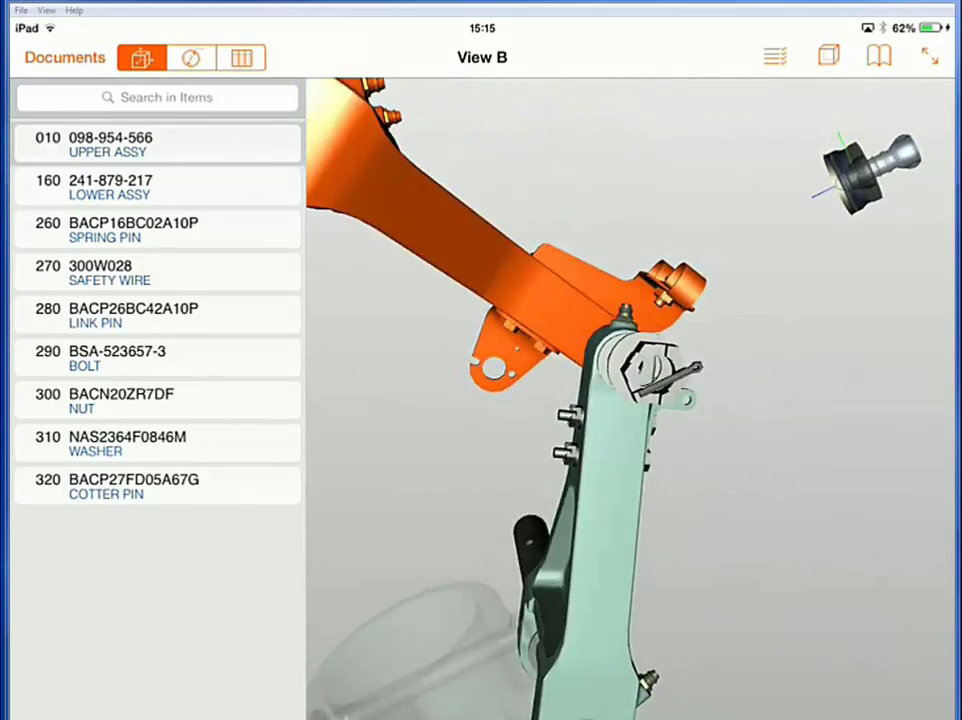